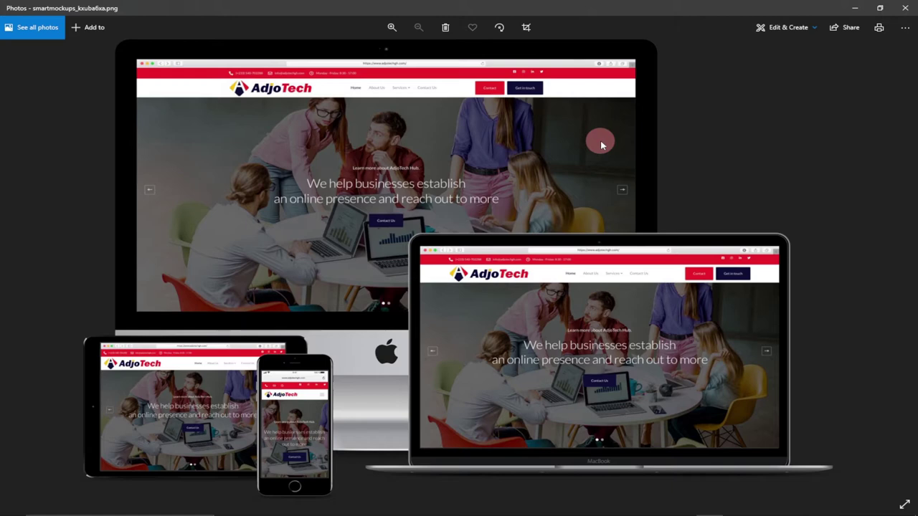
- Look through the finished sample mockup images from the multi-device website mockup forward to the billboard mockup
{"action": "mouse_move", "coordinate": [910, 249]}
{"action": "left_click", "coordinate": [903, 267]}
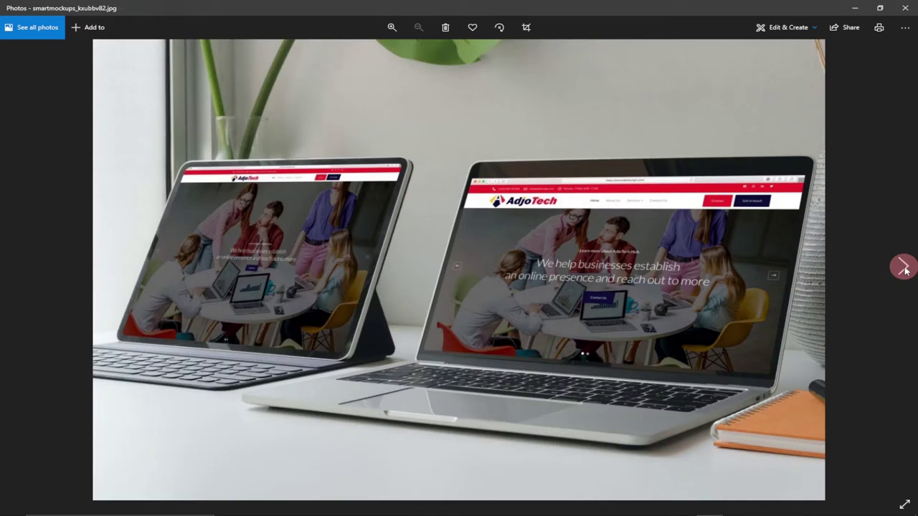
{"action": "left_click", "coordinate": [903, 266]}
{"action": "left_click", "coordinate": [903, 267]}
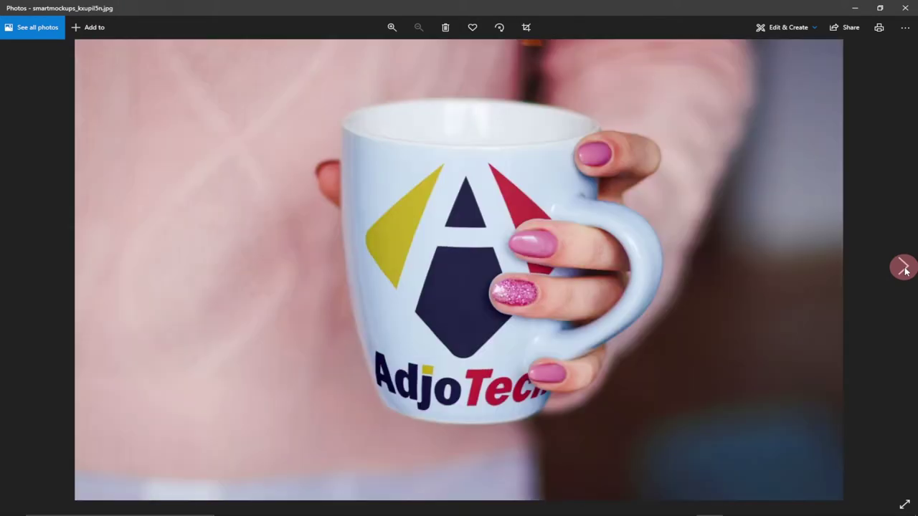
{"action": "left_click", "coordinate": [904, 267]}
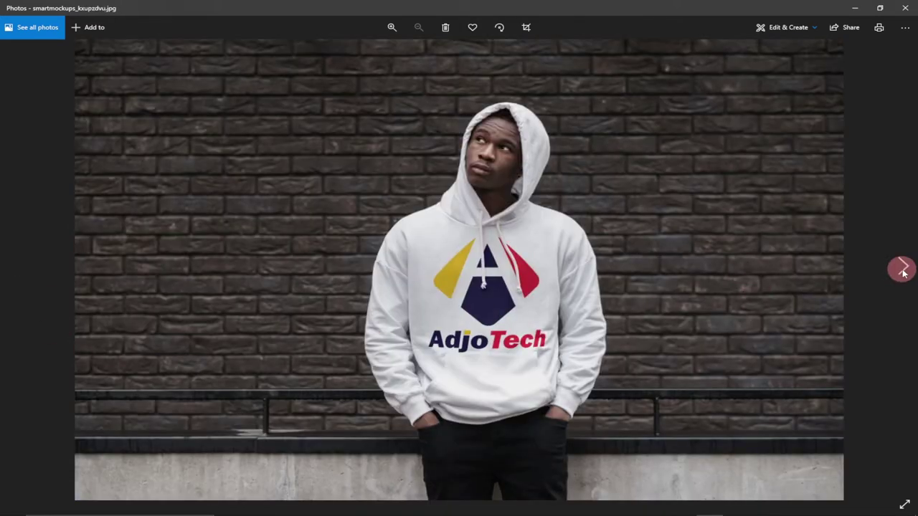
{"action": "left_click", "coordinate": [904, 267]}
{"action": "left_click", "coordinate": [903, 269]}
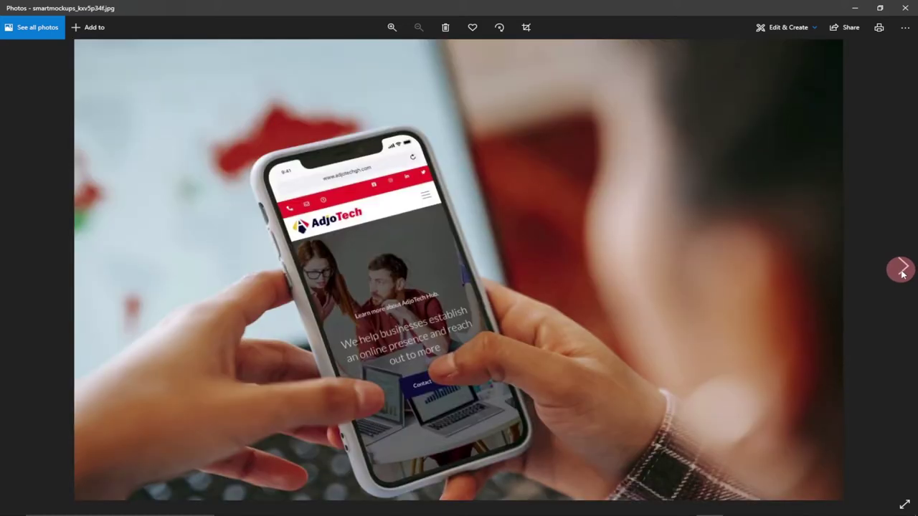
{"action": "left_click", "coordinate": [903, 271]}
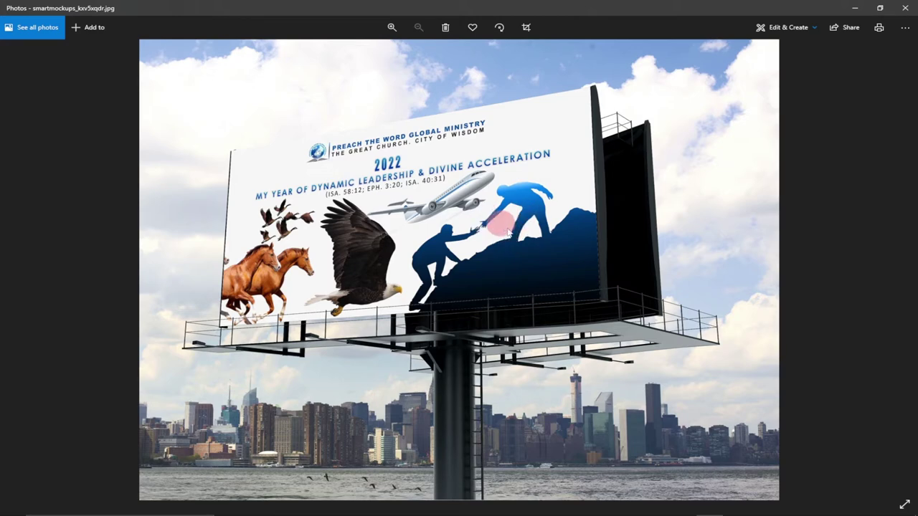
- Go back through the phone, face mask, hoodie, mug, pillow and laptop samples to the multi-device website mockup
{"action": "left_click", "coordinate": [18, 270]}
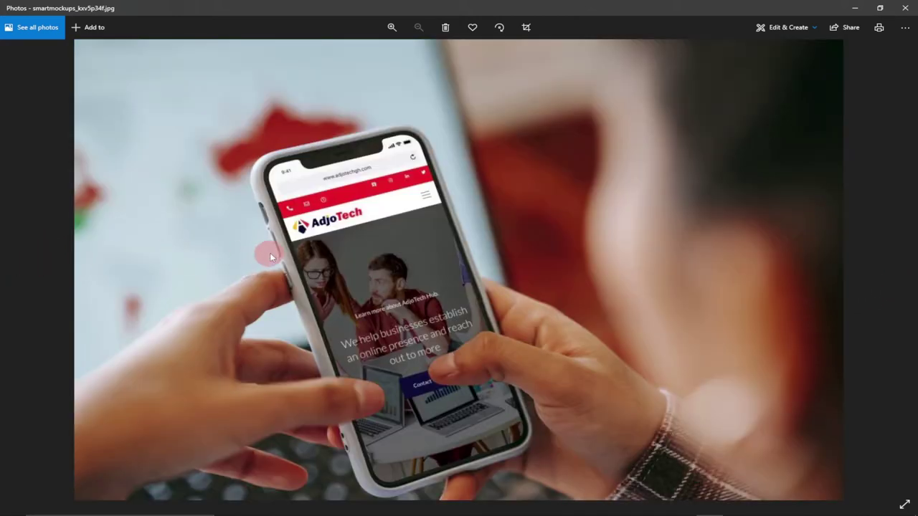
{"action": "left_click", "coordinate": [29, 267]}
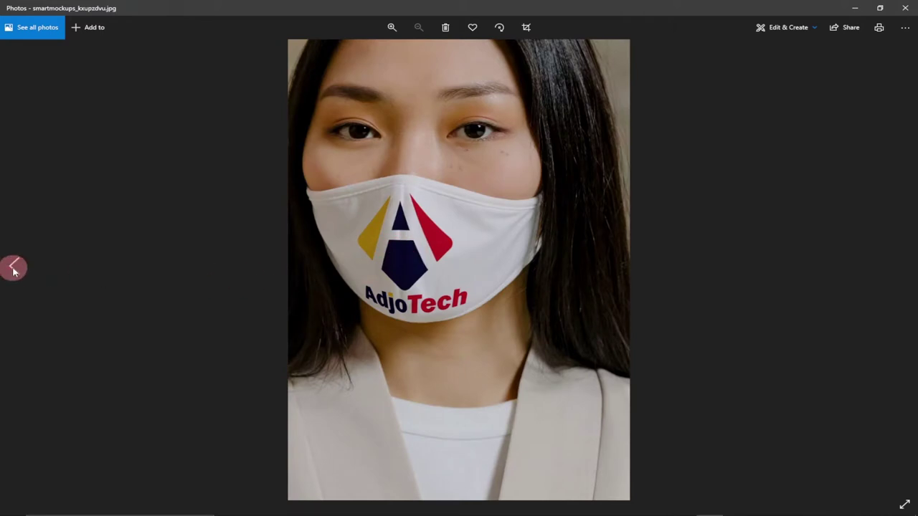
{"action": "left_click", "coordinate": [14, 268]}
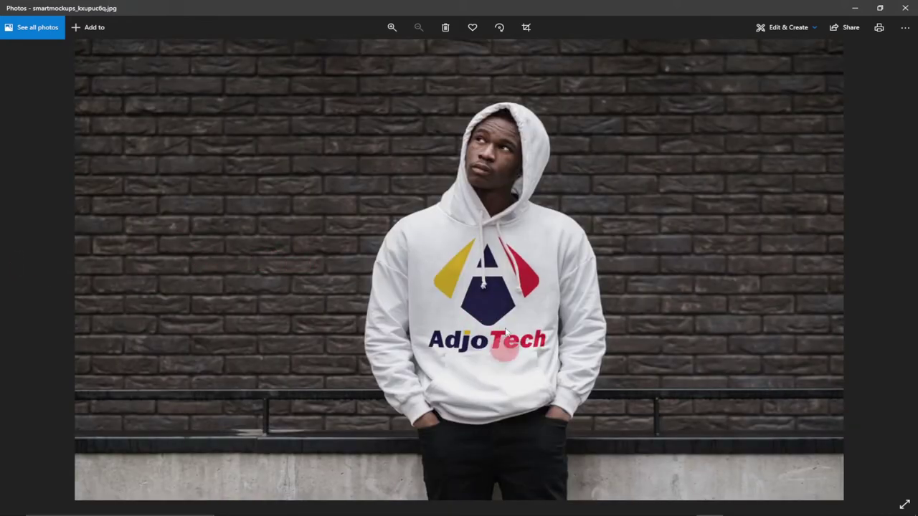
{"action": "left_click", "coordinate": [16, 266]}
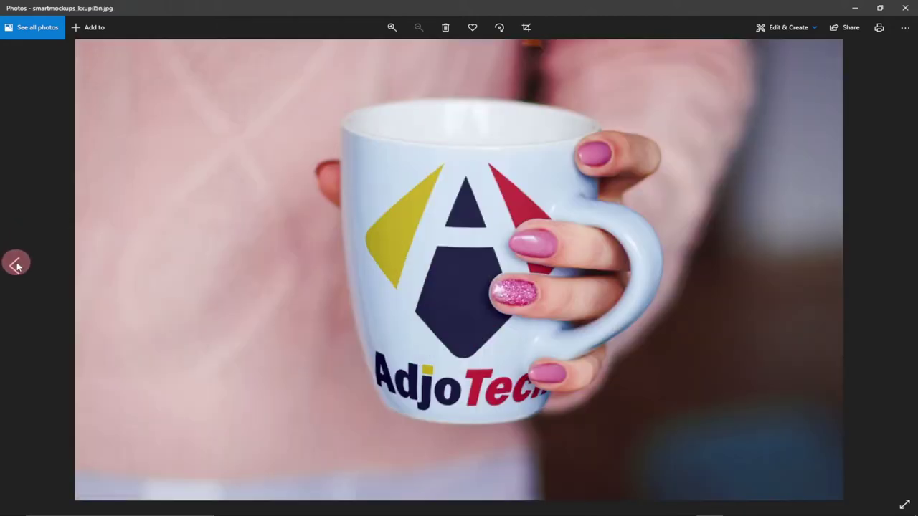
{"action": "left_click", "coordinate": [14, 266]}
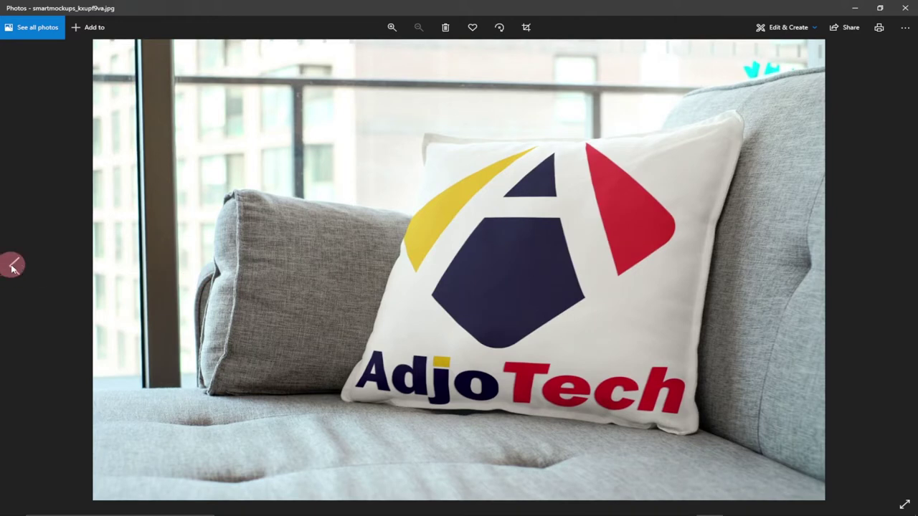
{"action": "left_click", "coordinate": [16, 266]}
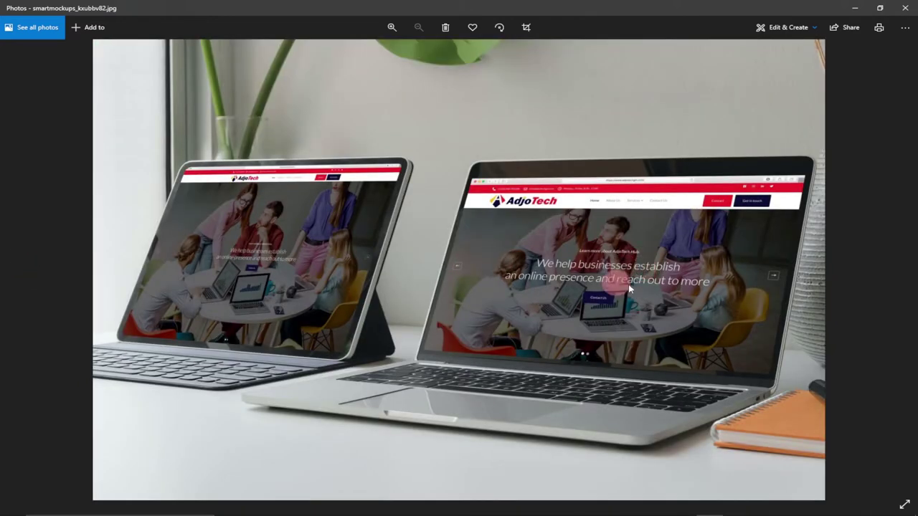
{"action": "left_click", "coordinate": [17, 268]}
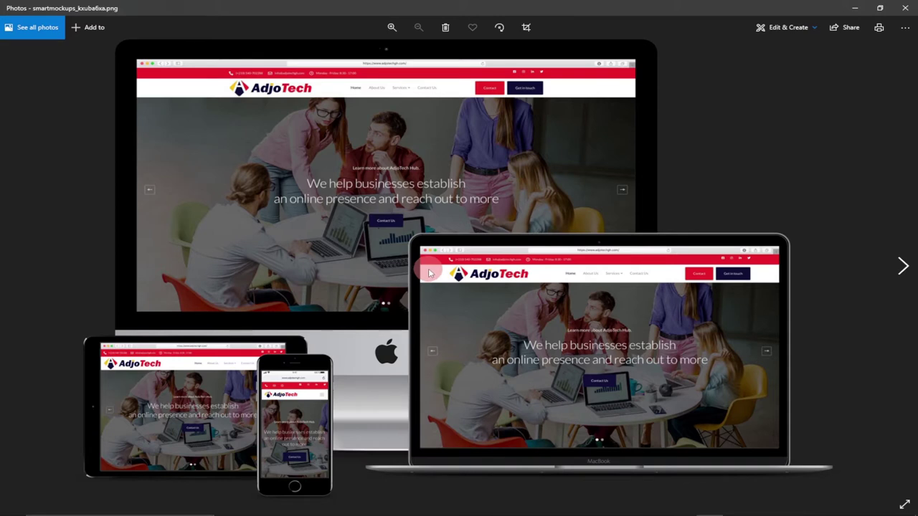
- Switch to Edge to view the Smartmockups mockups page, and bring up the same page in Chrome
{"action": "mouse_move", "coordinate": [432, 502]}
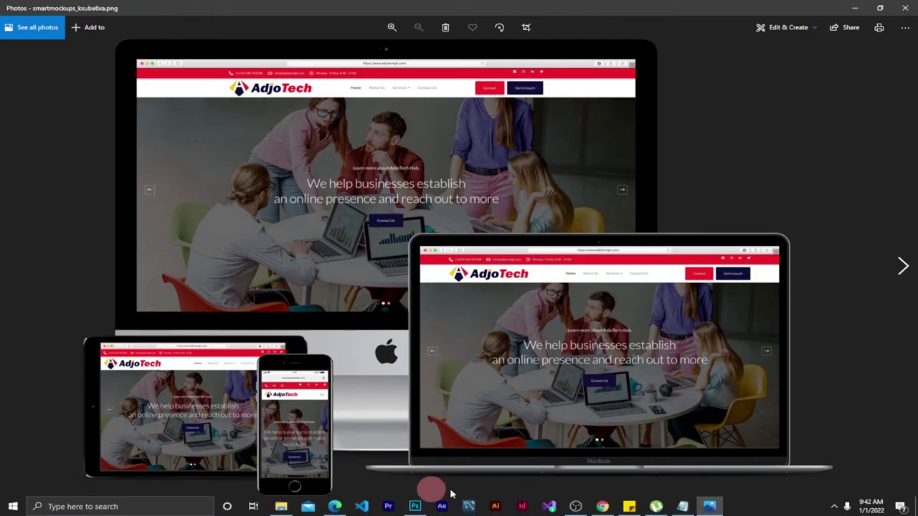
{"action": "left_click", "coordinate": [321, 508]}
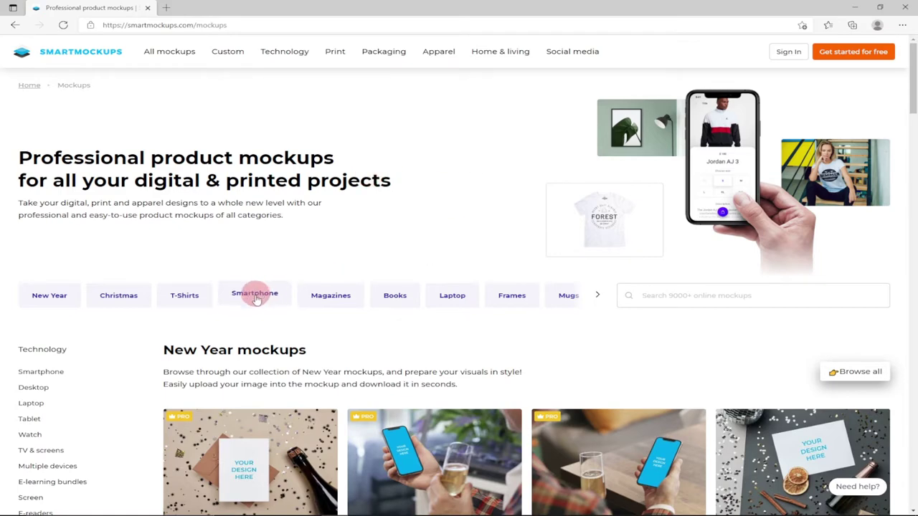
{"action": "scroll", "coordinate": [373, 246], "scroll_direction": "down", "scroll_amount": 4}
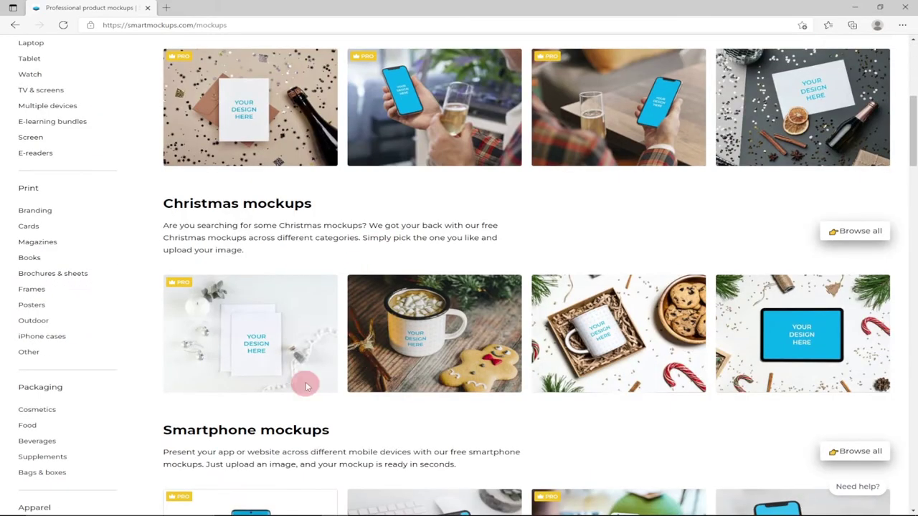
{"action": "mouse_move", "coordinate": [641, 508]}
{"action": "left_click", "coordinate": [602, 507]}
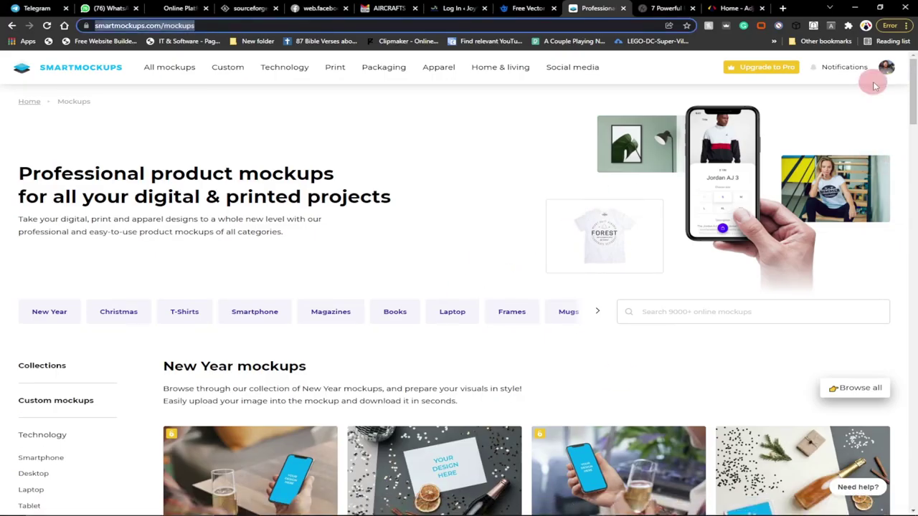
- Examine the mockup sections and the category list for technology, print, packaging, apparel and home items
{"action": "scroll", "coordinate": [286, 236], "scroll_direction": "down", "scroll_amount": 1}
{"action": "scroll", "coordinate": [286, 236], "scroll_direction": "down", "scroll_amount": 7}
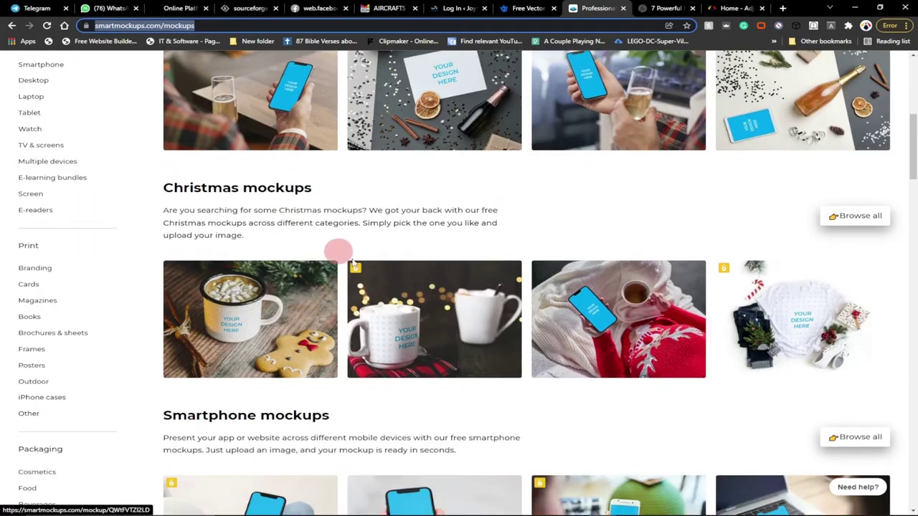
{"action": "scroll", "coordinate": [442, 329], "scroll_direction": "down", "scroll_amount": 4}
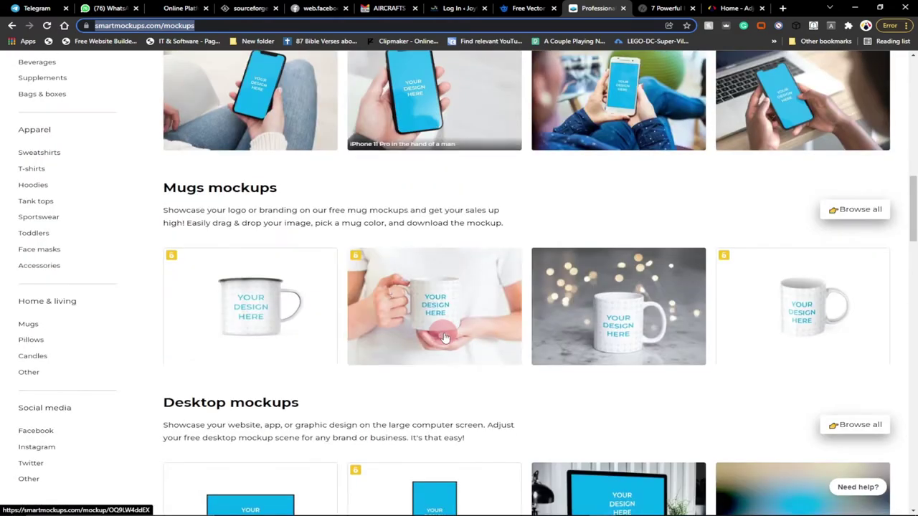
{"action": "scroll", "coordinate": [442, 201], "scroll_direction": "up", "scroll_amount": 6}
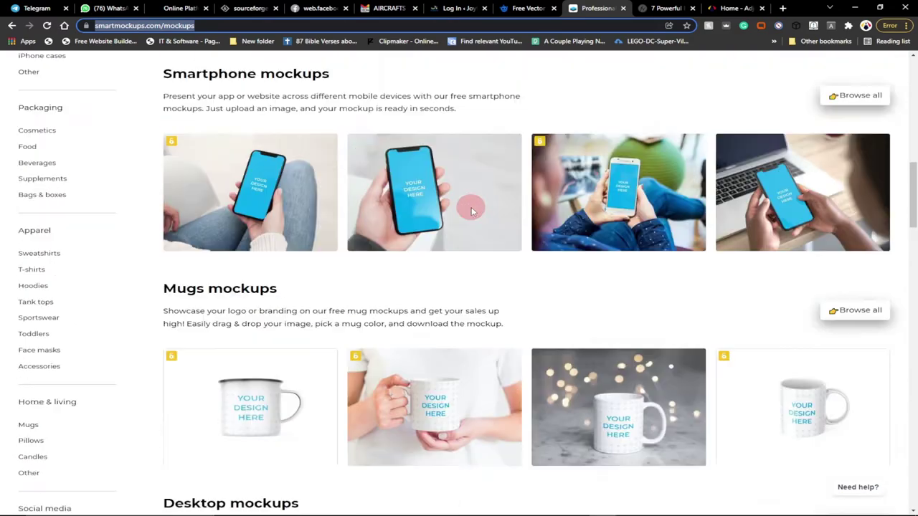
{"action": "scroll", "coordinate": [428, 184], "scroll_direction": "up", "scroll_amount": 3}
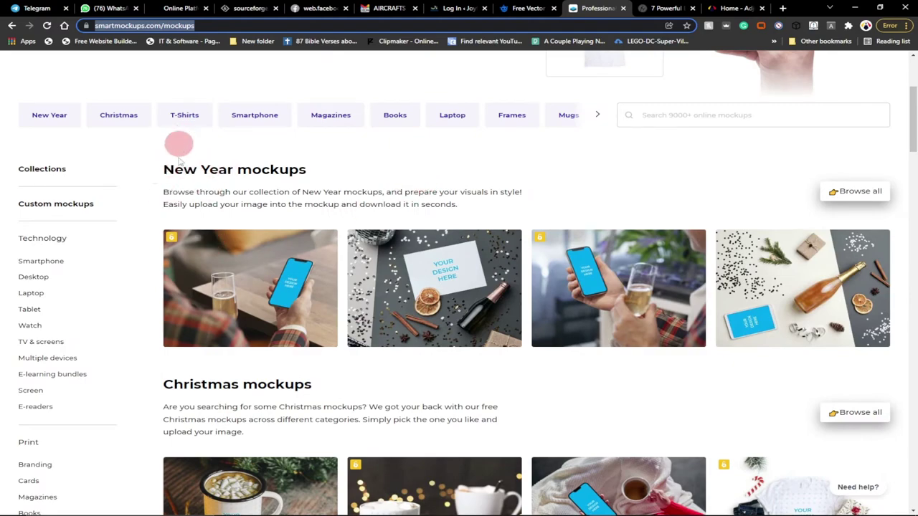
{"action": "scroll", "coordinate": [284, 323], "scroll_direction": "down", "scroll_amount": 5}
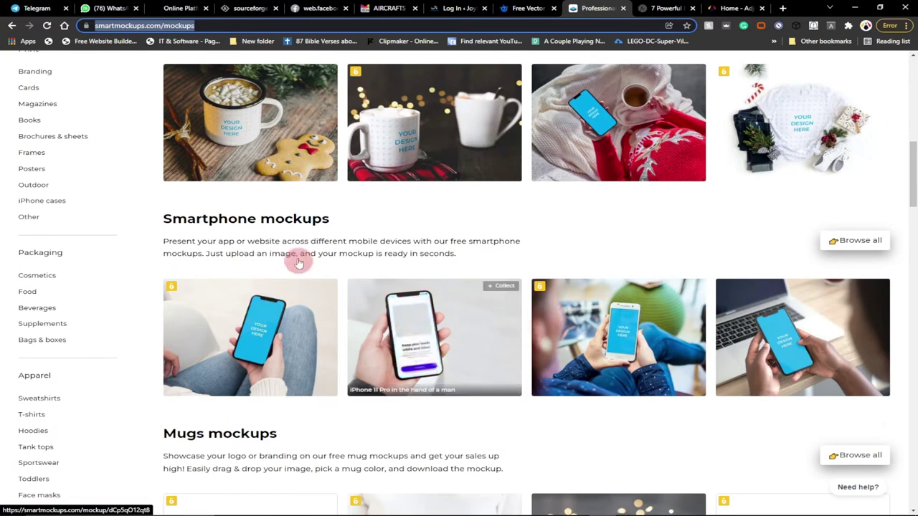
{"action": "scroll", "coordinate": [152, 304], "scroll_direction": "down", "scroll_amount": 2}
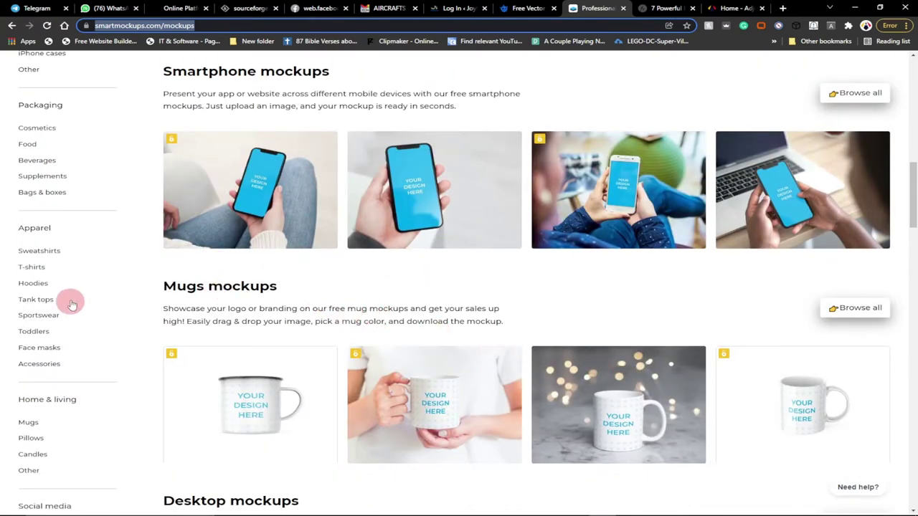
{"action": "scroll", "coordinate": [72, 333], "scroll_direction": "up", "scroll_amount": 3}
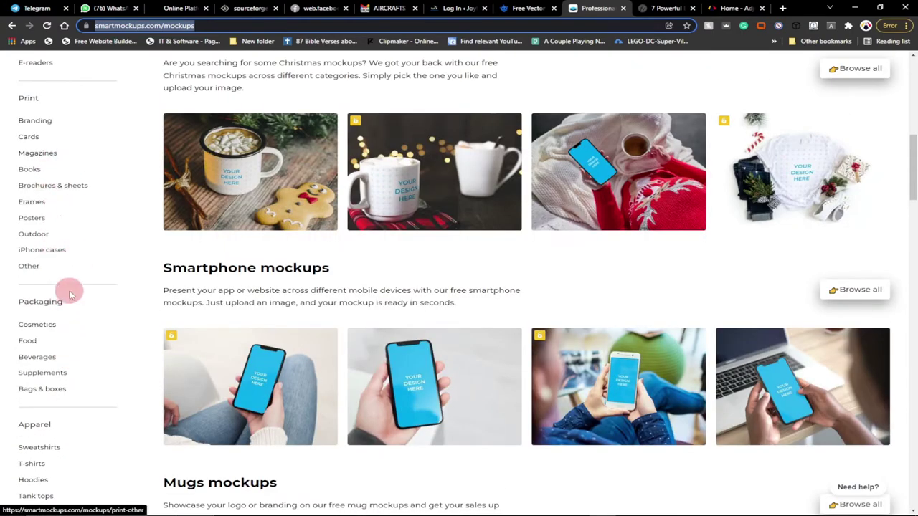
{"action": "scroll", "coordinate": [92, 332], "scroll_direction": "up", "scroll_amount": 1}
{"action": "scroll", "coordinate": [93, 332], "scroll_direction": "up", "scroll_amount": 5}
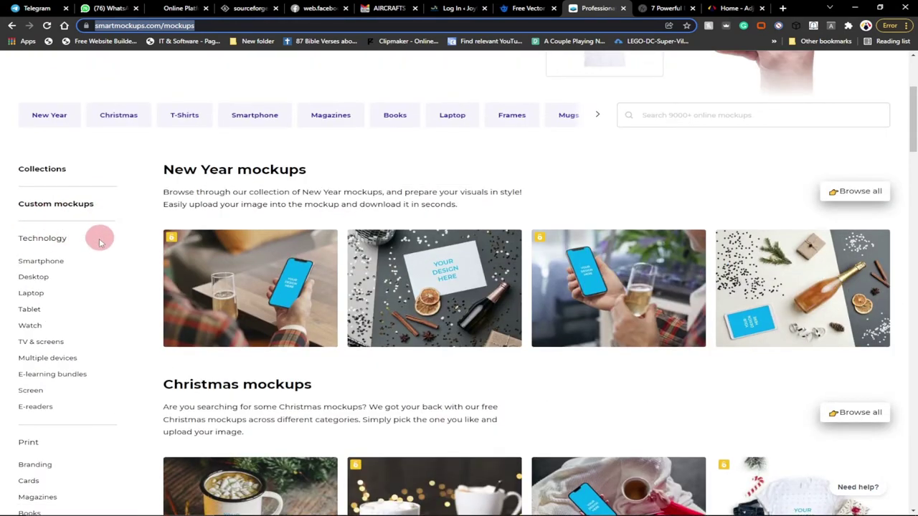
{"action": "scroll", "coordinate": [74, 243], "scroll_direction": "down", "scroll_amount": 1}
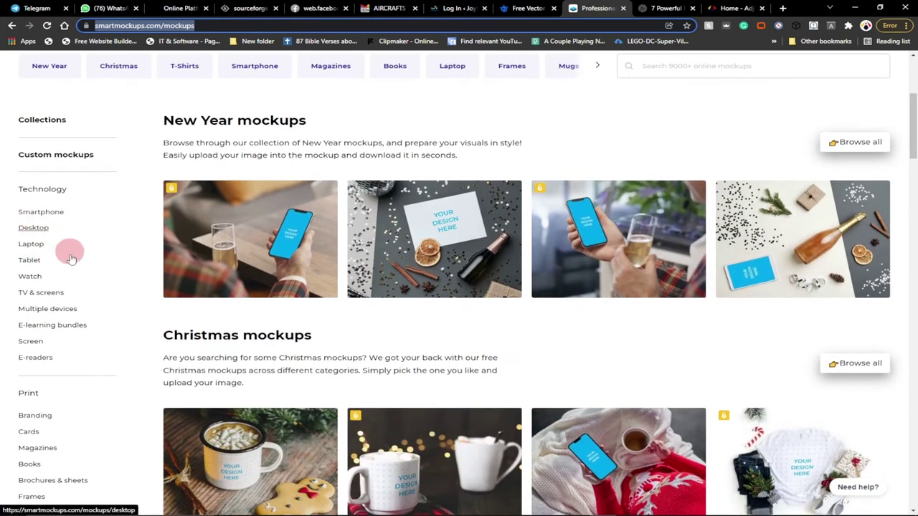
- Open the Desktop category under Technology and look over its available mockups
{"action": "left_click", "coordinate": [31, 231]}
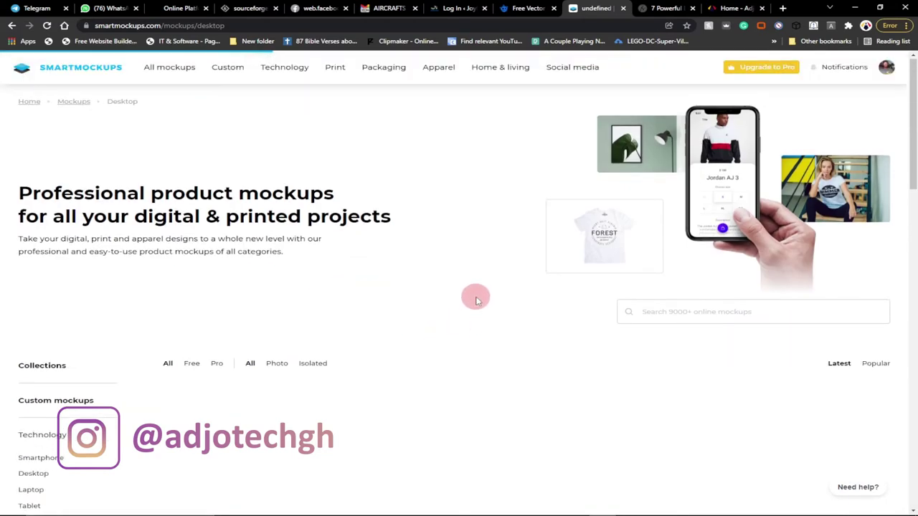
{"action": "scroll", "coordinate": [477, 294], "scroll_direction": "down", "scroll_amount": 3}
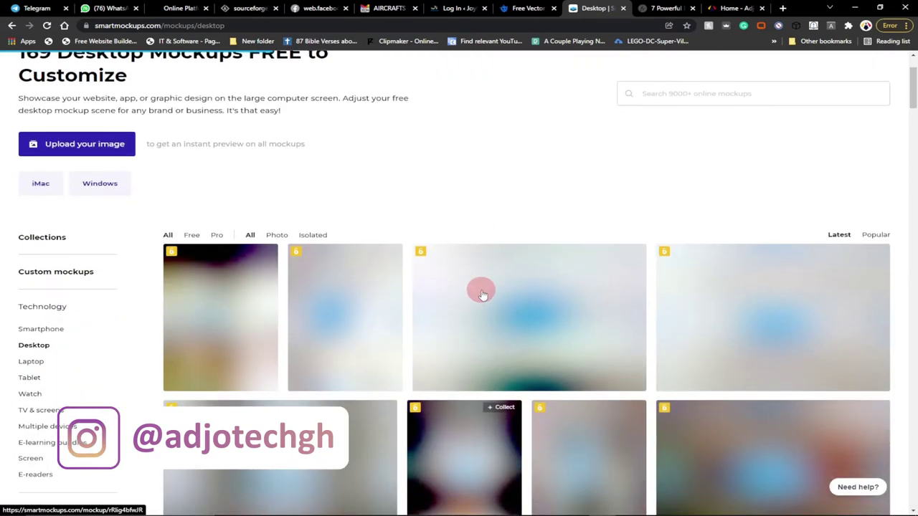
{"action": "scroll", "coordinate": [502, 185], "scroll_direction": "up", "scroll_amount": 3}
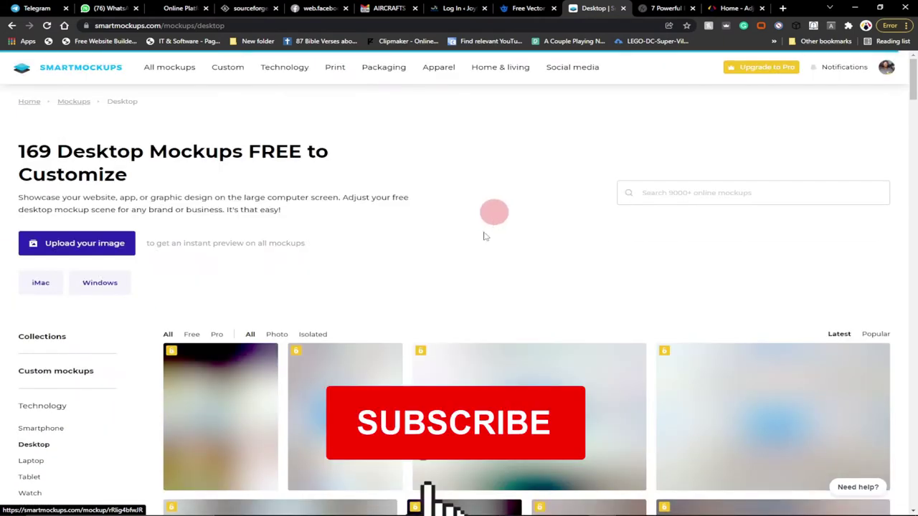
{"action": "scroll", "coordinate": [492, 241], "scroll_direction": "down", "scroll_amount": 4}
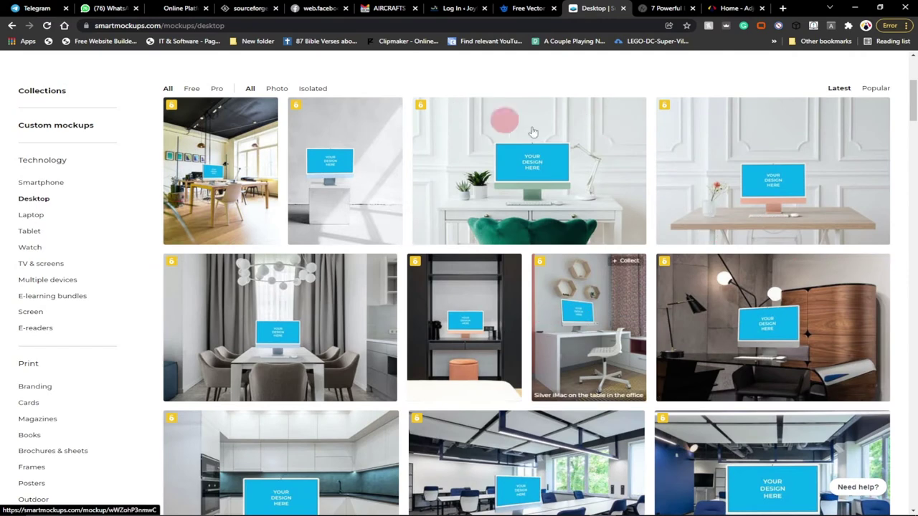
{"action": "scroll", "coordinate": [634, 354], "scroll_direction": "down", "scroll_amount": 1}
{"action": "scroll", "coordinate": [634, 354], "scroll_direction": "down", "scroll_amount": 2}
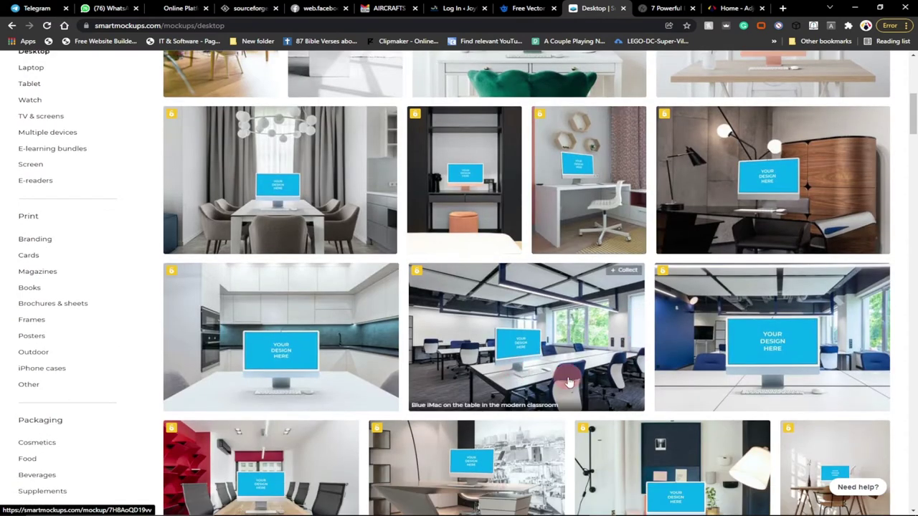
{"action": "scroll", "coordinate": [539, 361], "scroll_direction": "down", "scroll_amount": 2}
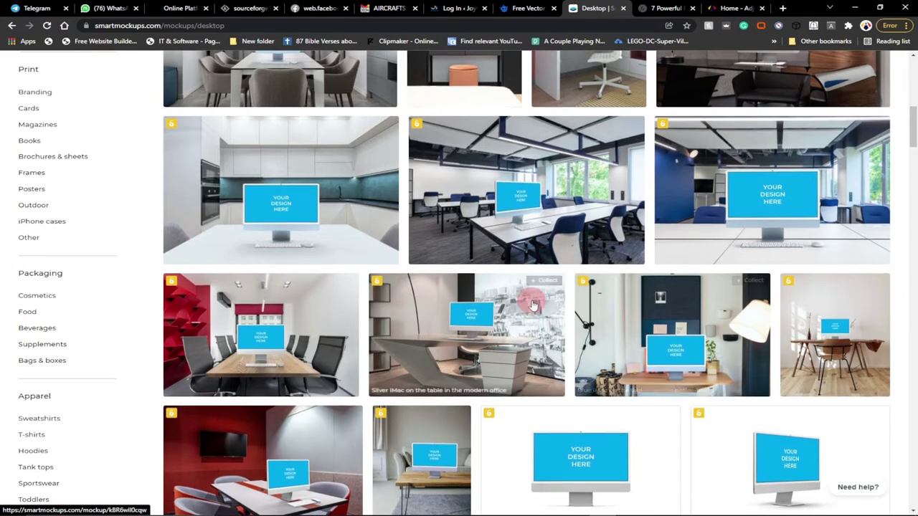
{"action": "scroll", "coordinate": [530, 287], "scroll_direction": "up", "scroll_amount": 3}
{"action": "scroll", "coordinate": [533, 297], "scroll_direction": "up", "scroll_amount": 4}
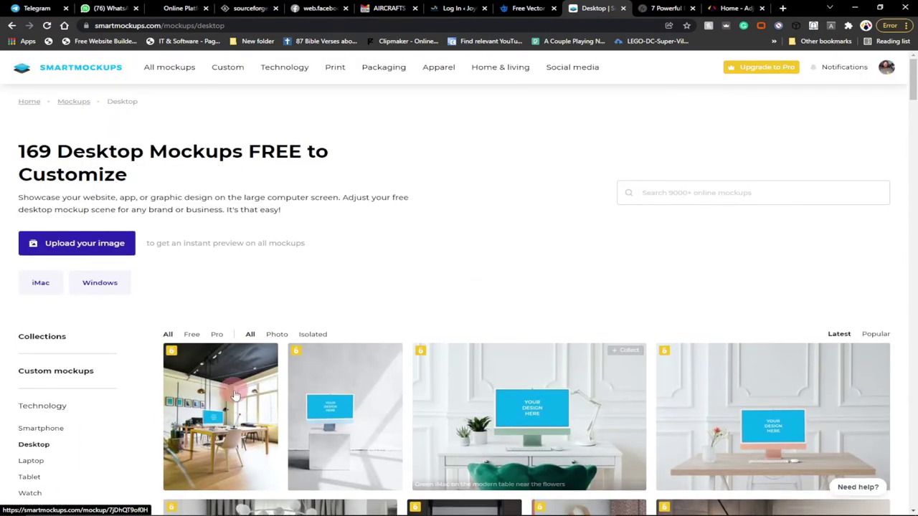
- Filter the desktop mockups to Free and open the Apple Display on the white desk with MacBook in the office
{"action": "left_click", "coordinate": [193, 335]}
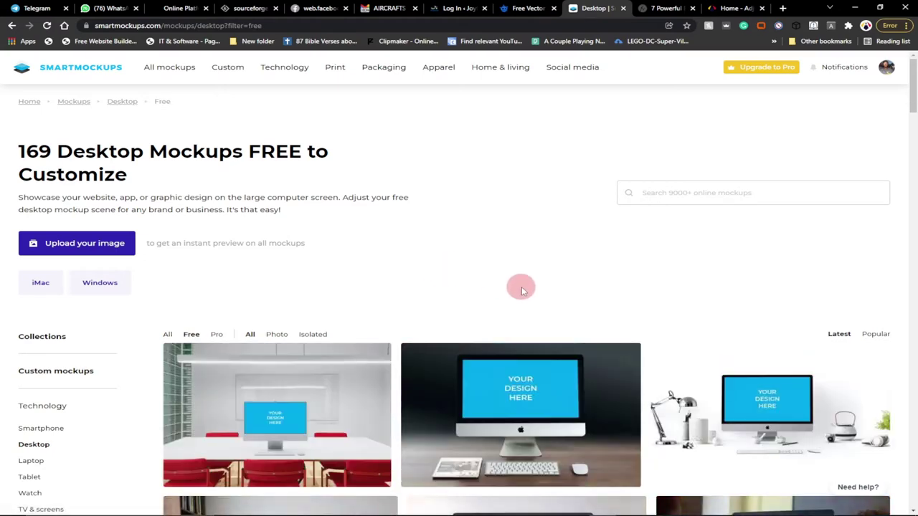
{"action": "scroll", "coordinate": [521, 287], "scroll_direction": "down", "scroll_amount": 2}
{"action": "scroll", "coordinate": [521, 287], "scroll_direction": "down", "scroll_amount": 2}
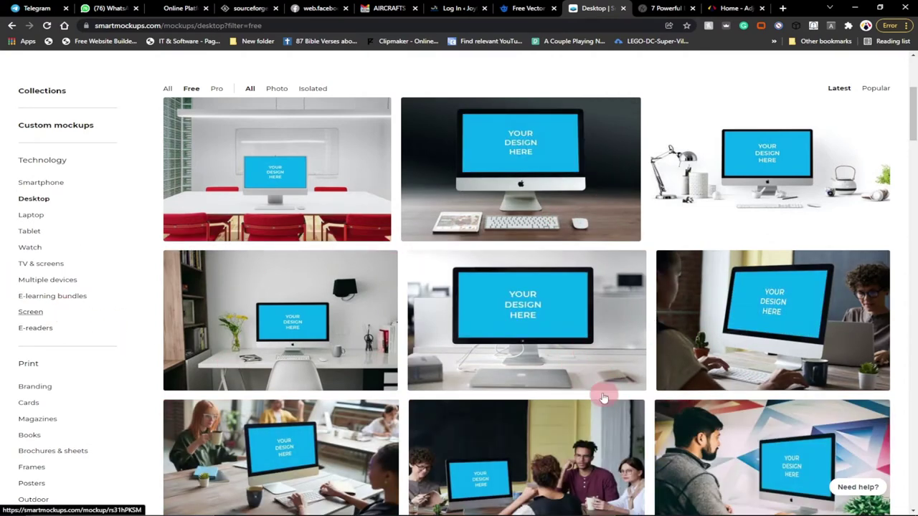
{"action": "left_click", "coordinate": [531, 326]}
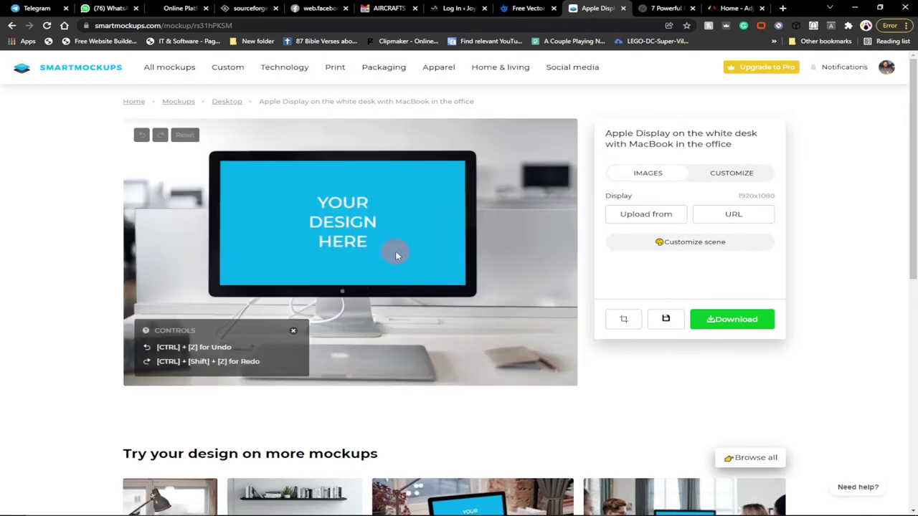
- Copy the adjotechgh.com address from the open AdjoTech website and return to the Apple Display mockup
{"action": "left_click", "coordinate": [731, 8]}
{"action": "left_click", "coordinate": [126, 26]}
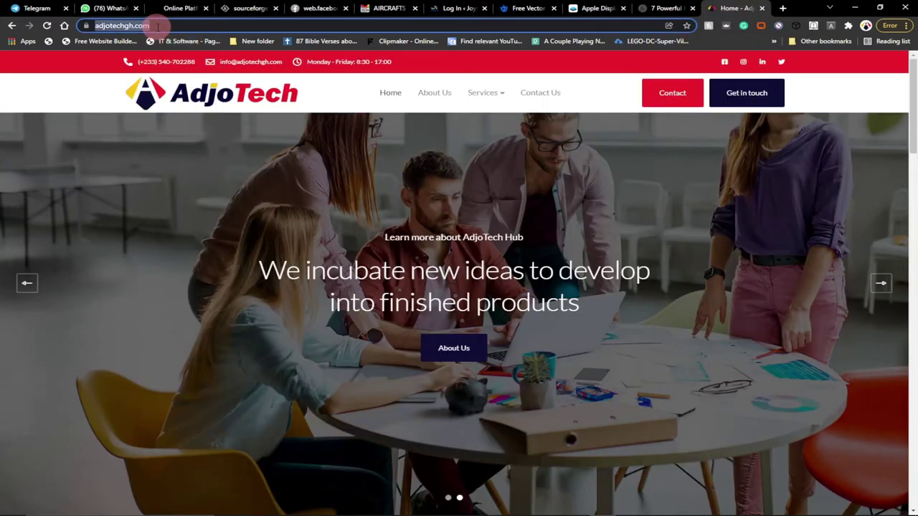
{"action": "right_click", "coordinate": [136, 27]}
{"action": "left_click", "coordinate": [169, 101]}
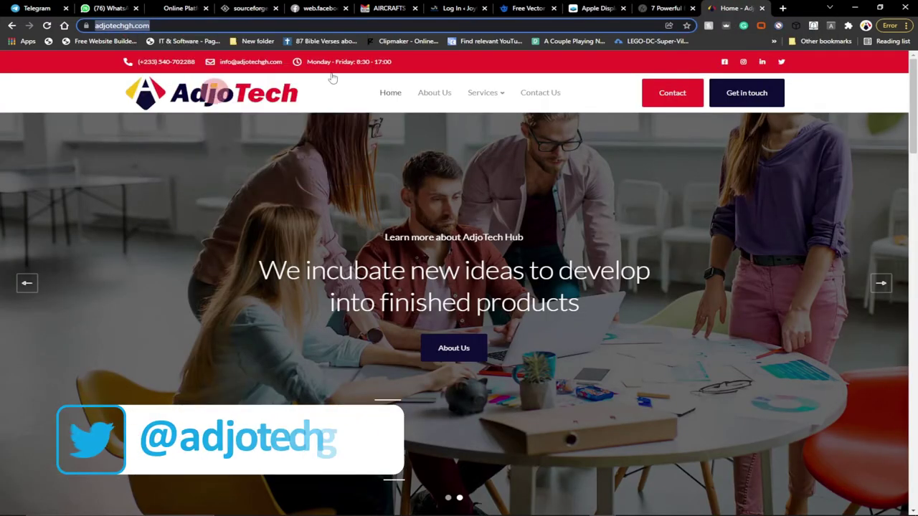
{"action": "left_click", "coordinate": [588, 9]}
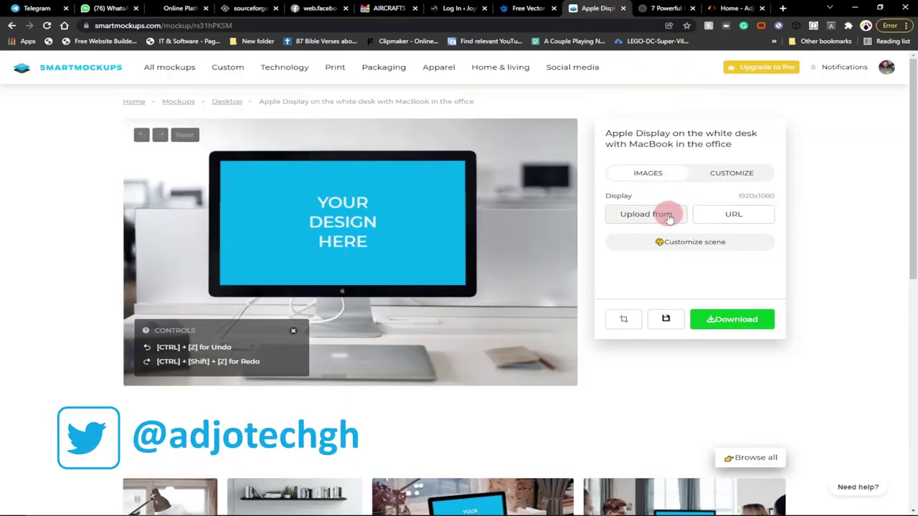
{"action": "left_click", "coordinate": [621, 217]}
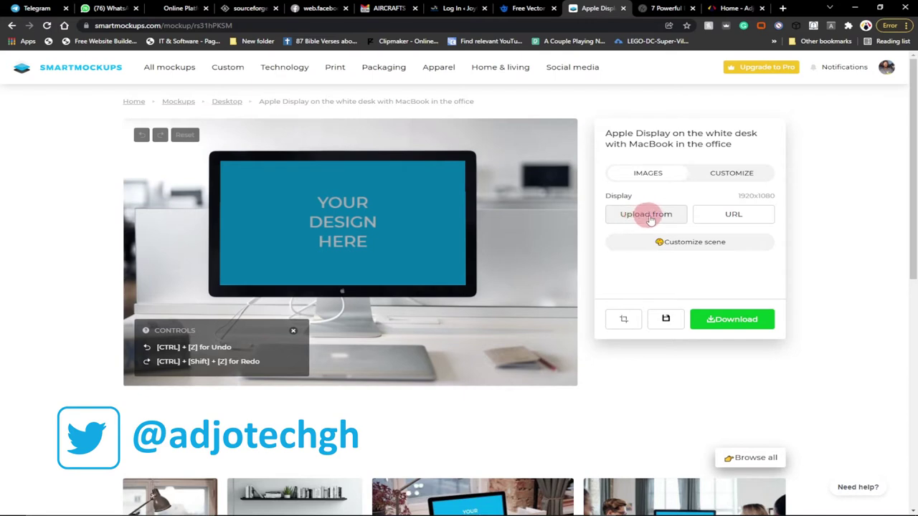
{"action": "left_click", "coordinate": [338, 228]}
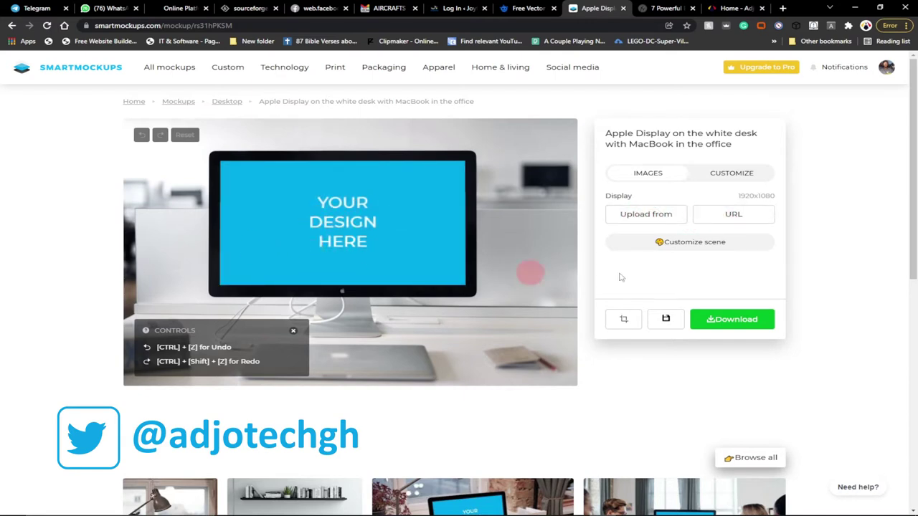
{"action": "left_click", "coordinate": [732, 215]}
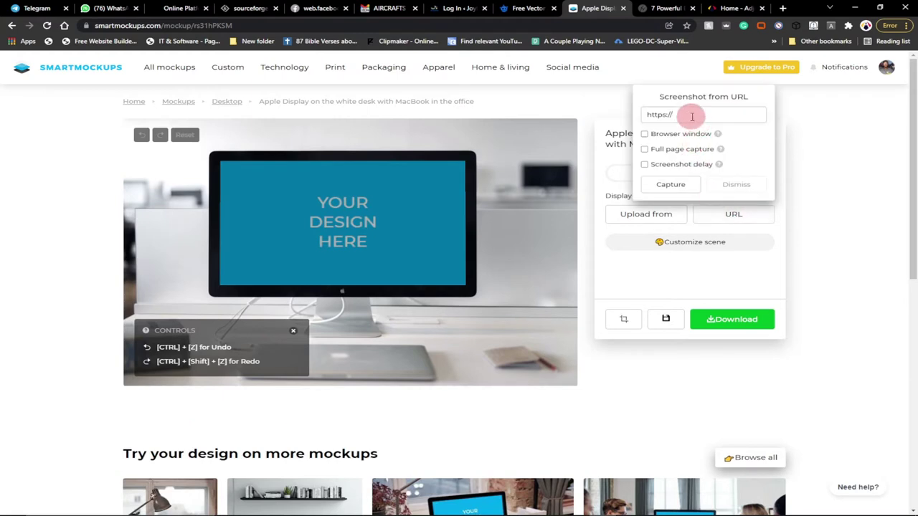
{"action": "left_click_drag", "start_coordinate": [682, 115], "coordinate": [610, 117]}
{"action": "key", "text": "ctrl+v"}
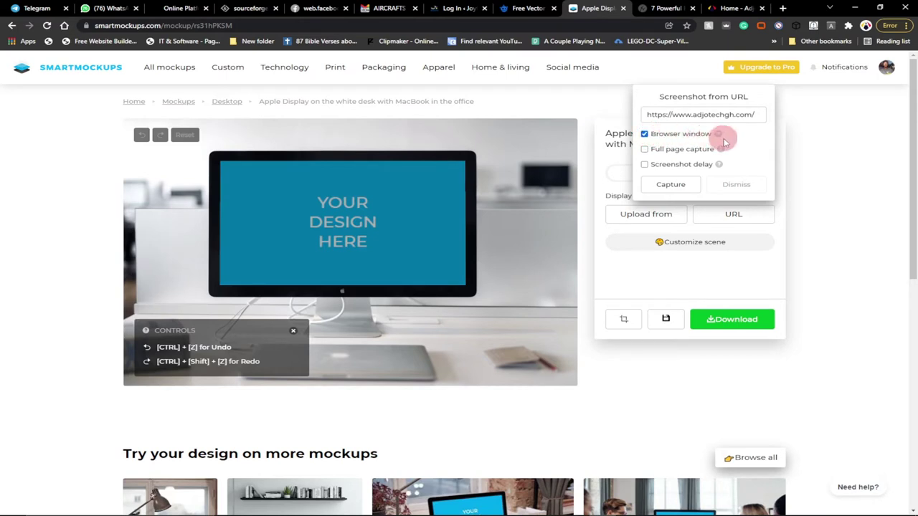
{"action": "left_click", "coordinate": [669, 188]}
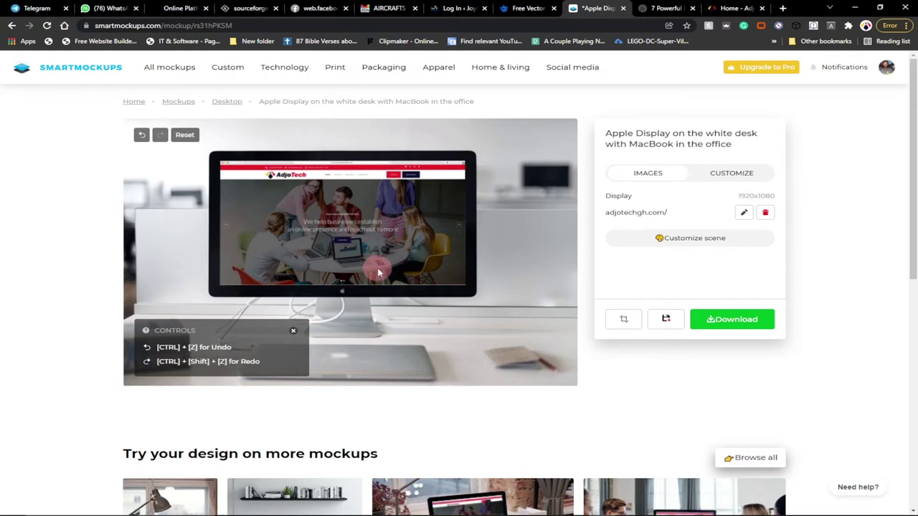
- Check the download quality options, dismiss them, and leave the mockup for the free desktop list, discarding the changes
{"action": "left_click", "coordinate": [727, 322]}
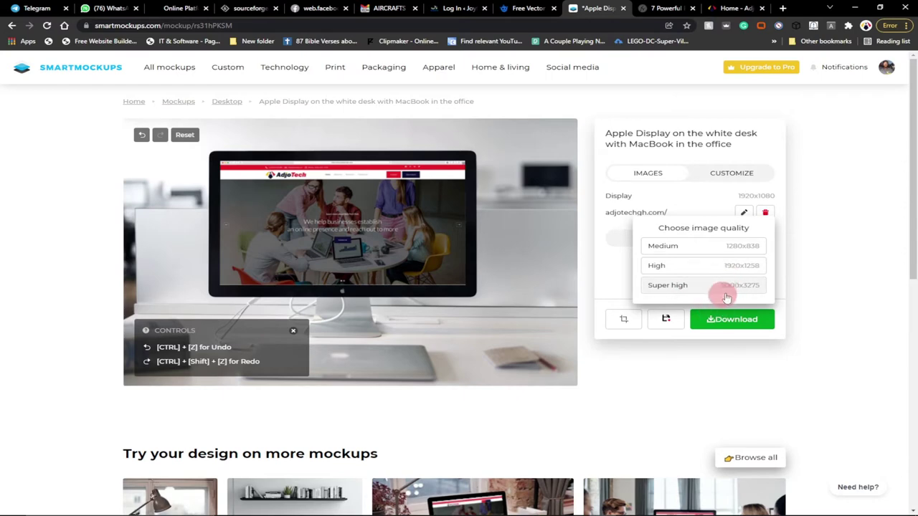
{"action": "left_click", "coordinate": [662, 375]}
{"action": "left_click", "coordinate": [11, 27]}
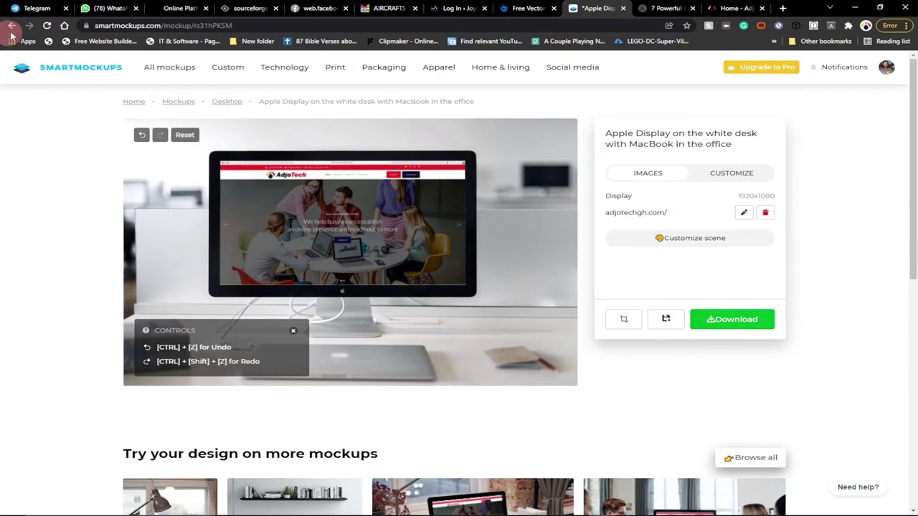
{"action": "scroll", "coordinate": [496, 320], "scroll_direction": "down", "scroll_amount": 3}
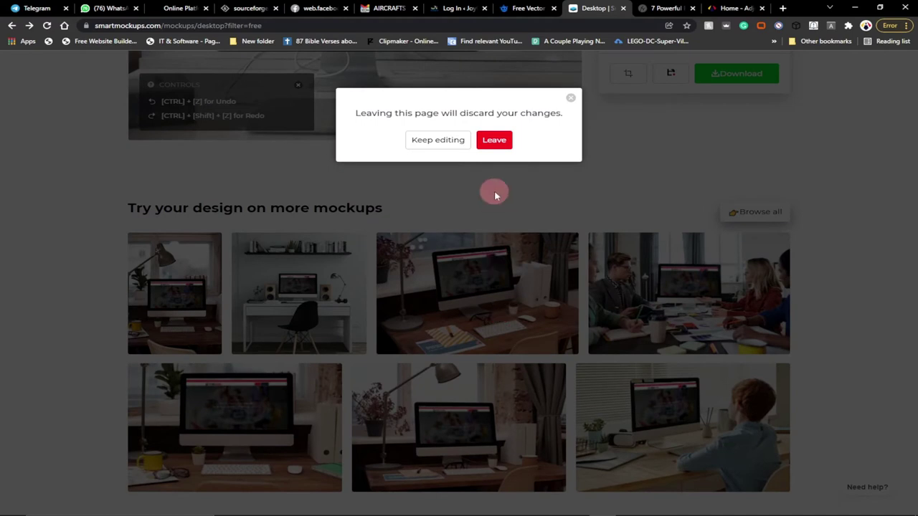
{"action": "left_click", "coordinate": [493, 141]}
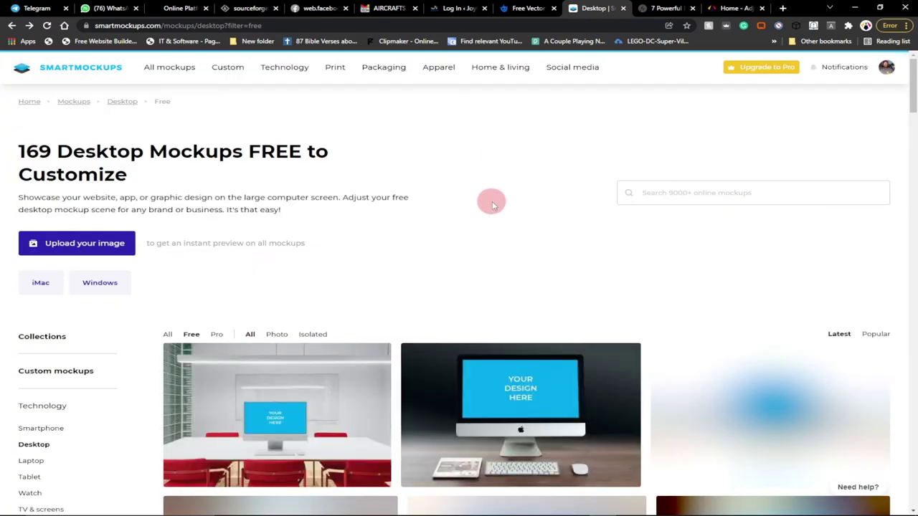
- Open the Branding category under Print and filter its mockups to Free
{"action": "scroll", "coordinate": [505, 195], "scroll_direction": "down", "scroll_amount": 4}
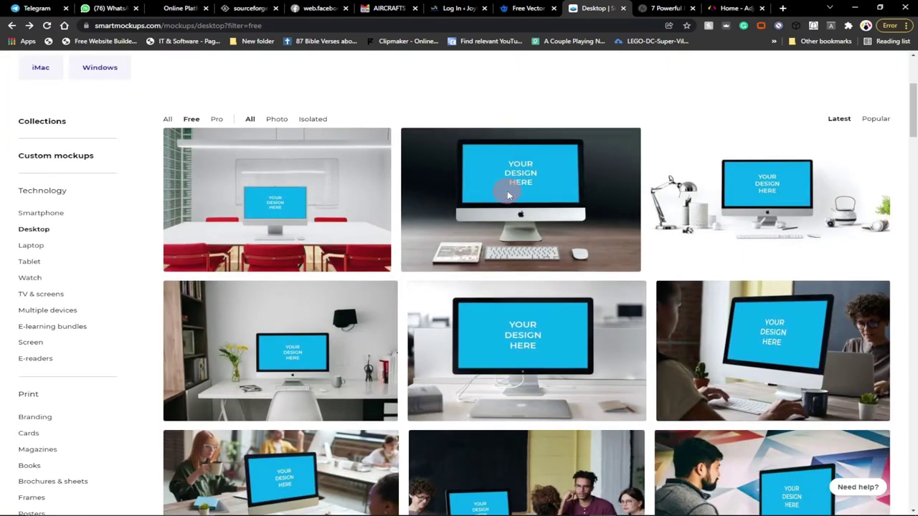
{"action": "scroll", "coordinate": [86, 318], "scroll_direction": "down", "scroll_amount": 2}
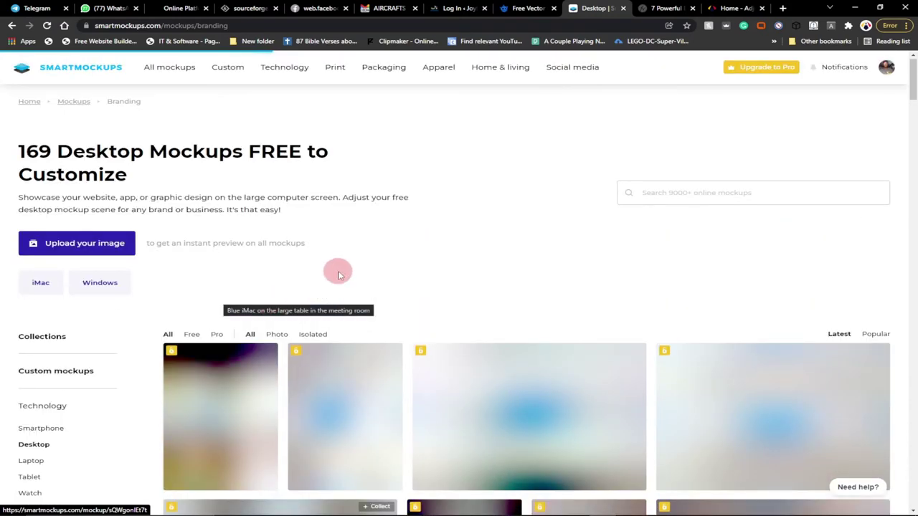
{"action": "scroll", "coordinate": [348, 269], "scroll_direction": "down", "scroll_amount": 1}
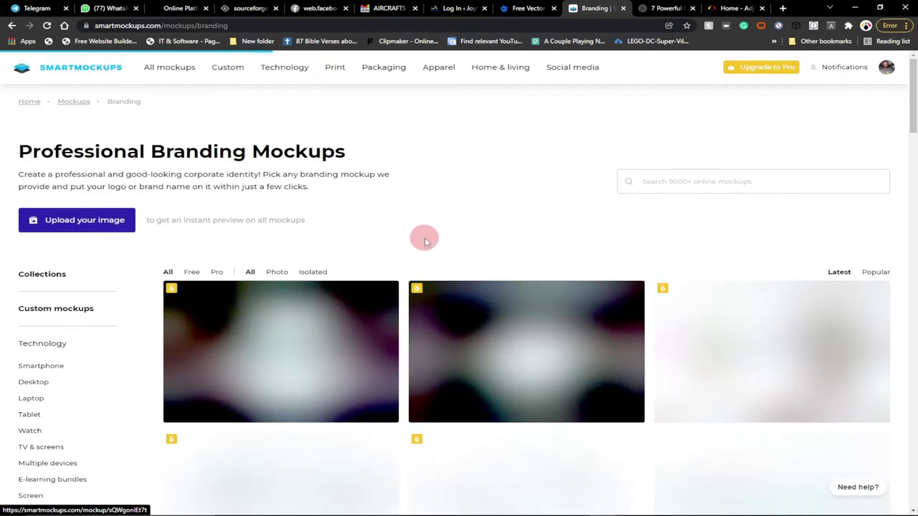
{"action": "left_click", "coordinate": [191, 272]}
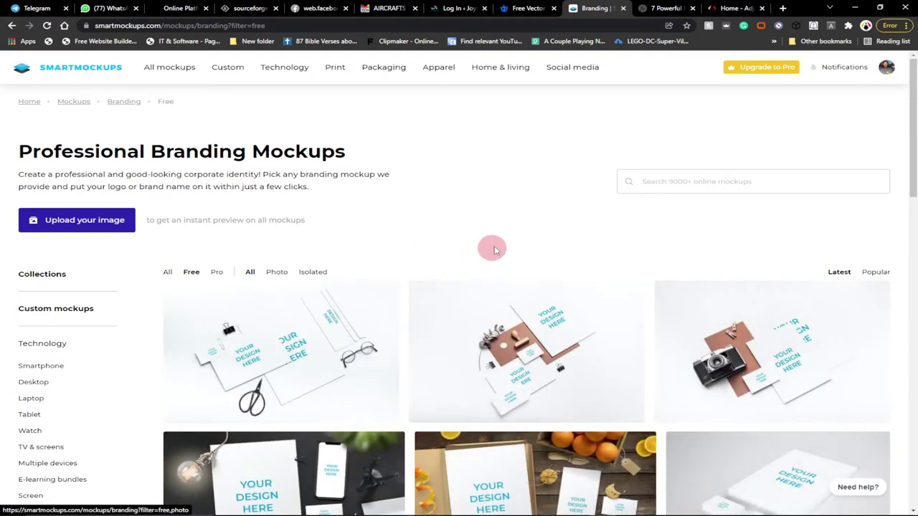
- Browse the free branding mockups and open Branding on a dark table with iPhone XS in 3 colors
{"action": "scroll", "coordinate": [495, 247], "scroll_direction": "down", "scroll_amount": 4}
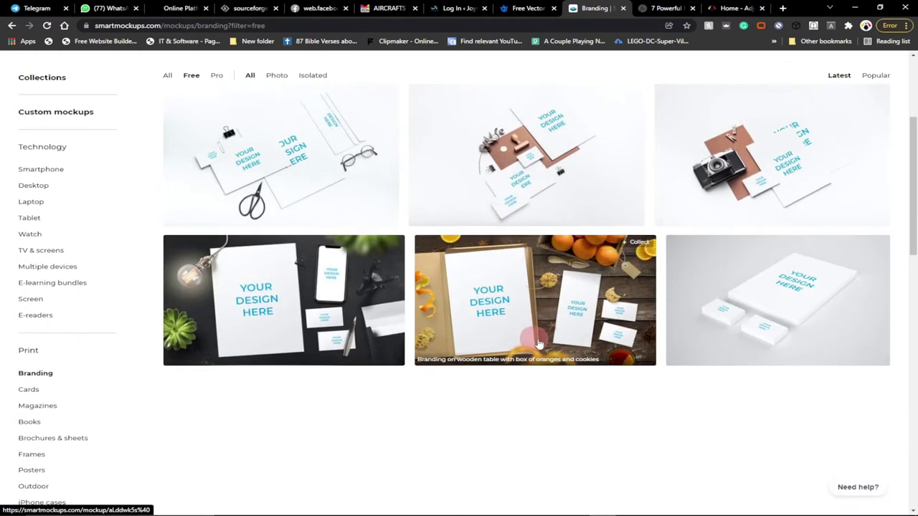
{"action": "scroll", "coordinate": [542, 323], "scroll_direction": "down", "scroll_amount": 1}
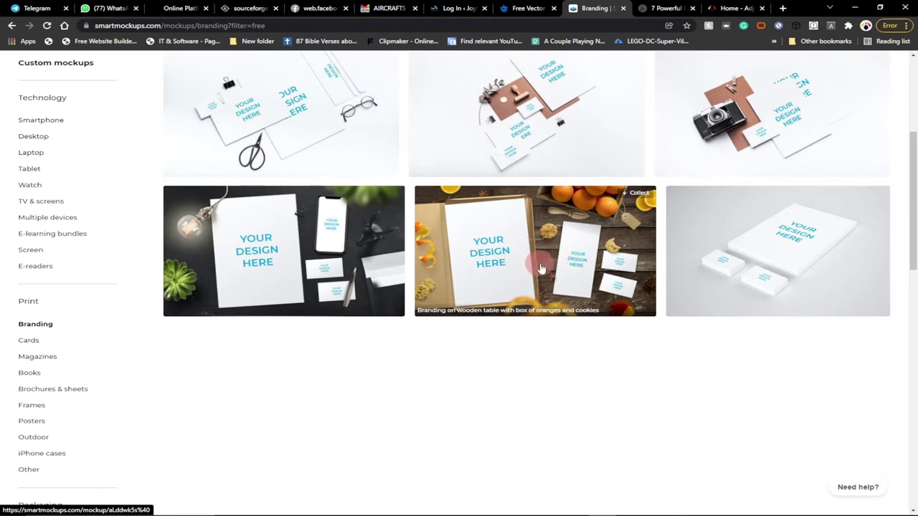
{"action": "left_click", "coordinate": [294, 247]}
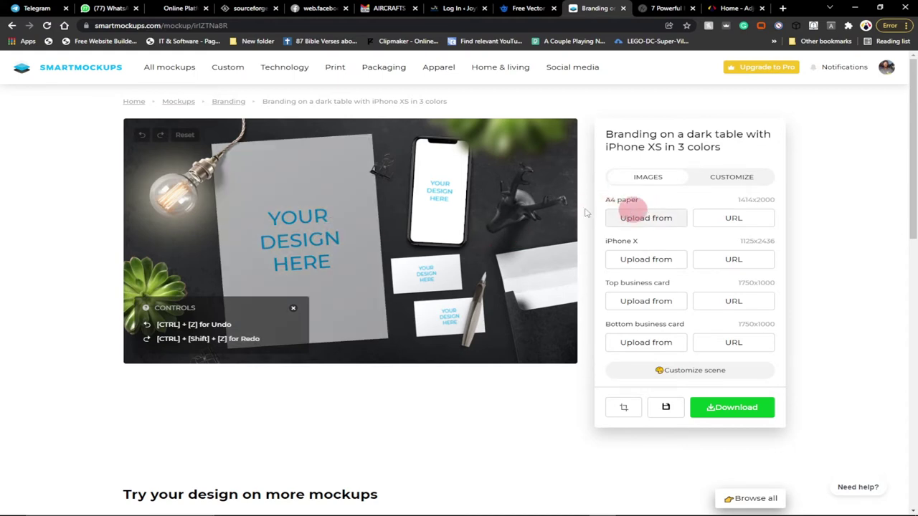
- Upload the AdjoTech png image from the Pictures folder as the A4 paper design
{"action": "left_click", "coordinate": [642, 222]}
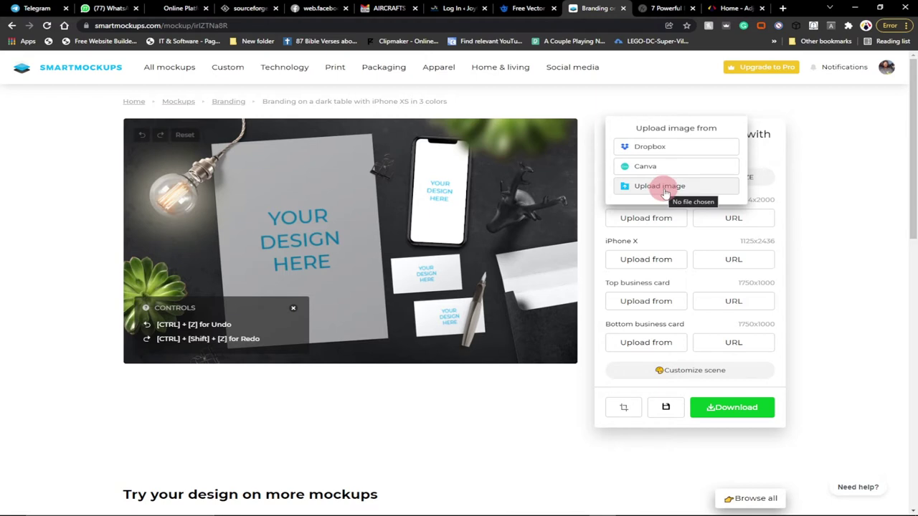
{"action": "left_click", "coordinate": [654, 188]}
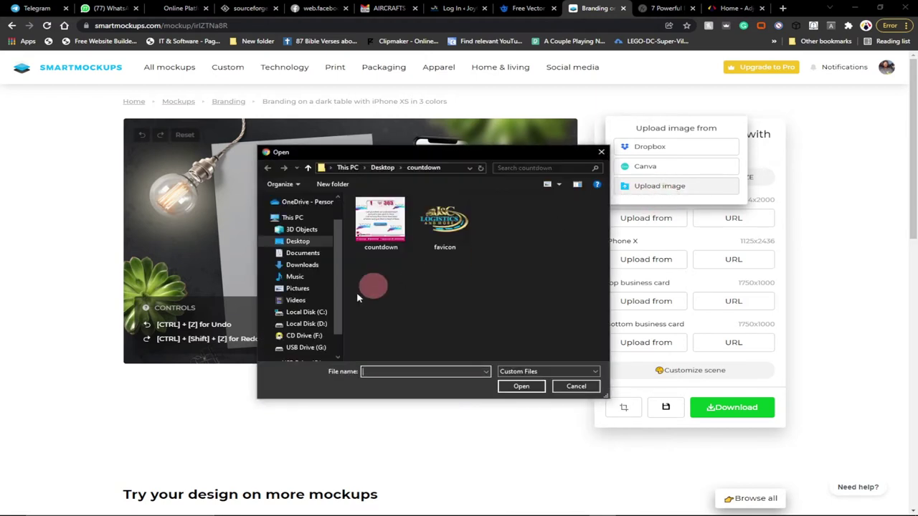
{"action": "left_click", "coordinate": [313, 294]}
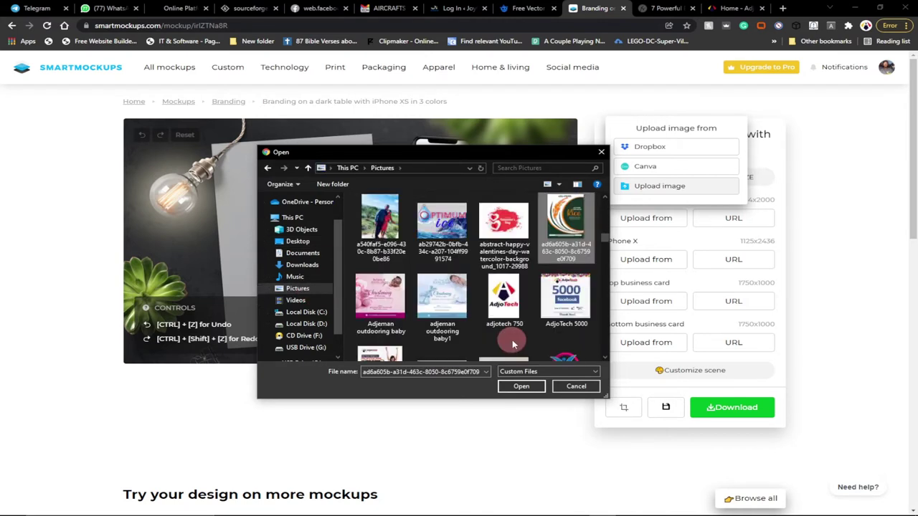
{"action": "left_click", "coordinate": [605, 356]}
{"action": "scroll", "coordinate": [606, 356], "scroll_direction": "down", "scroll_amount": 3}
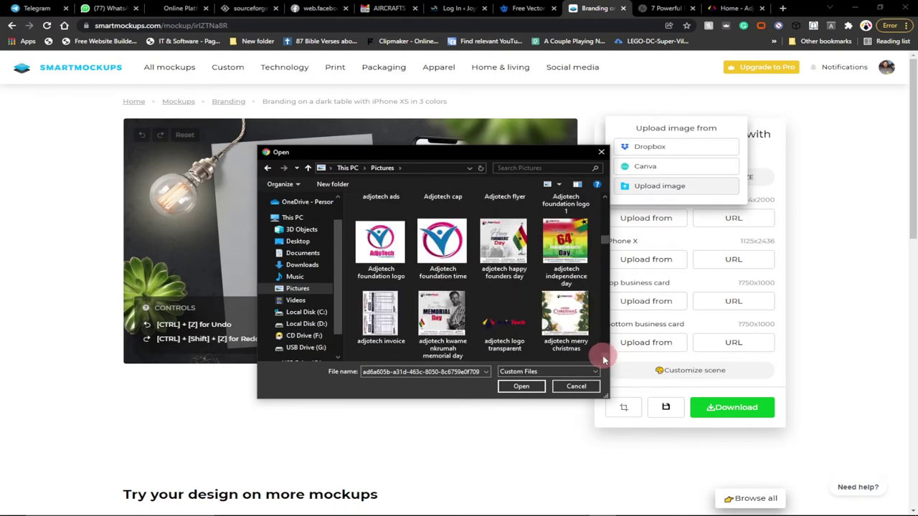
{"action": "scroll", "coordinate": [603, 360], "scroll_direction": "down", "scroll_amount": 2}
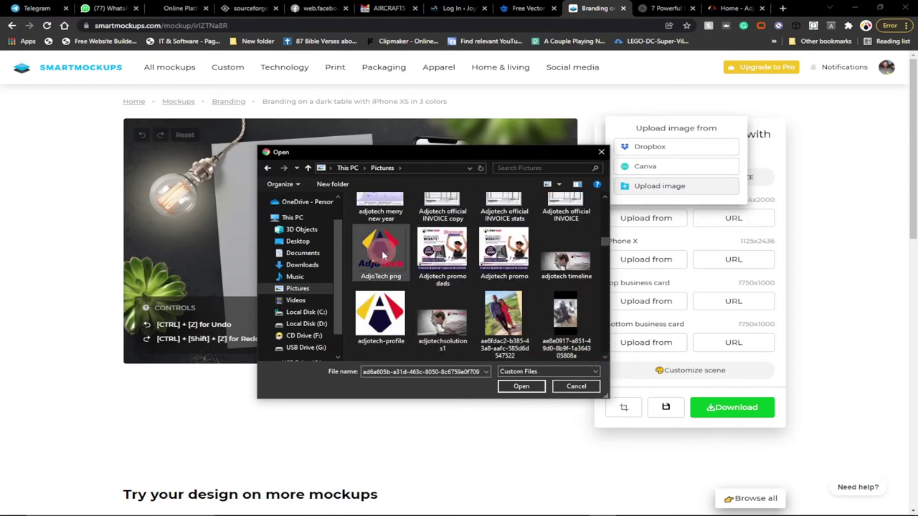
{"action": "double_click", "coordinate": [382, 254]}
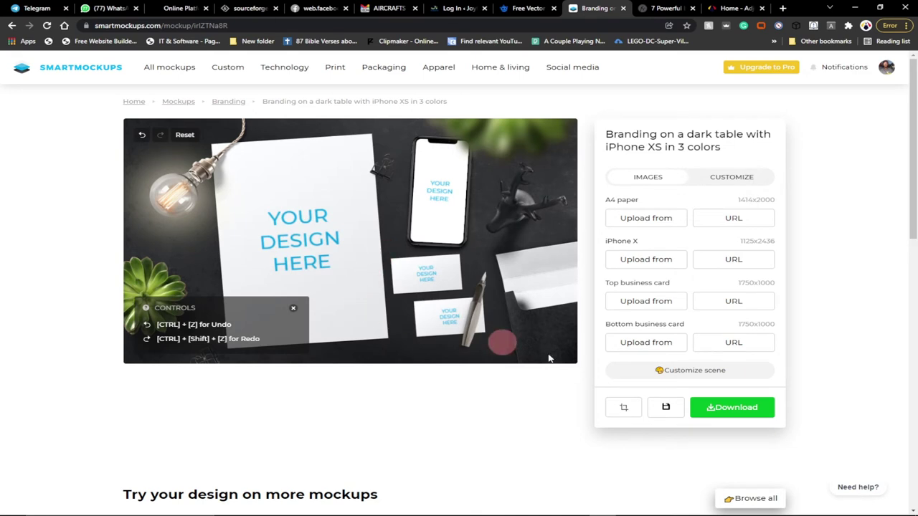
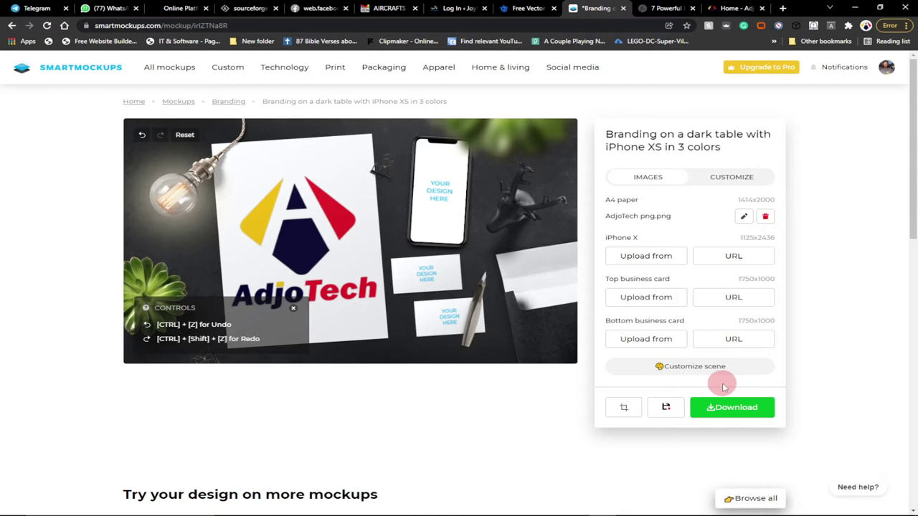
- Leave the dark table branding mockup, discarding its changes, and return to the free branding list
{"action": "left_click", "coordinate": [12, 25]}
{"action": "scroll", "coordinate": [483, 222], "scroll_direction": "down", "scroll_amount": 3}
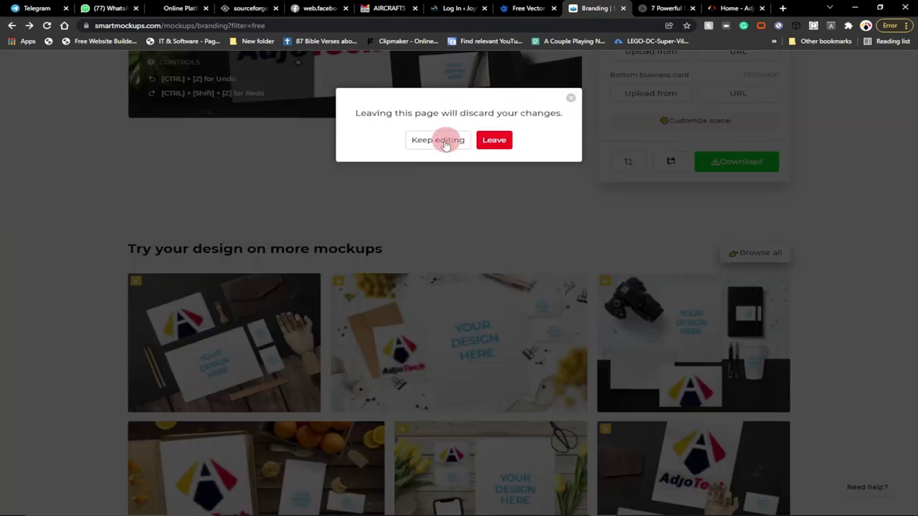
{"action": "left_click", "coordinate": [495, 142]}
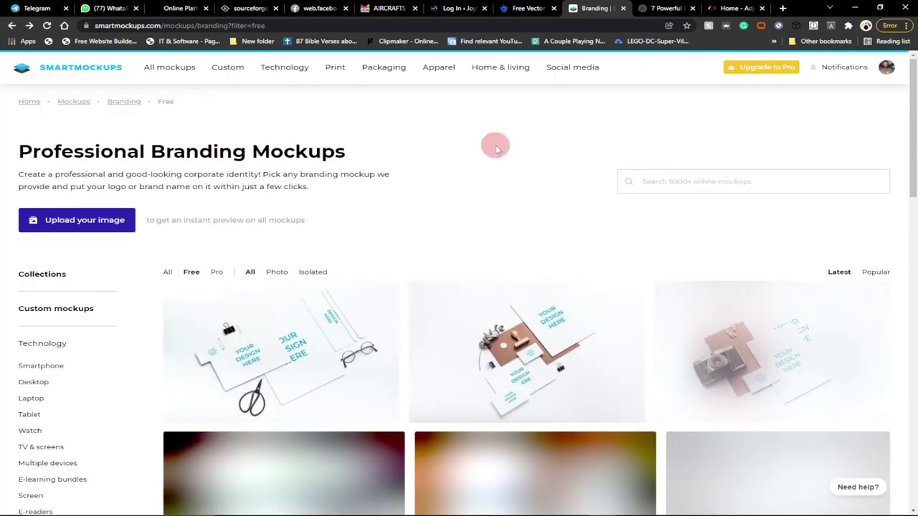
- Look through the remaining categories and open Mugs under Home & living
{"action": "scroll", "coordinate": [269, 346], "scroll_direction": "down", "scroll_amount": 4}
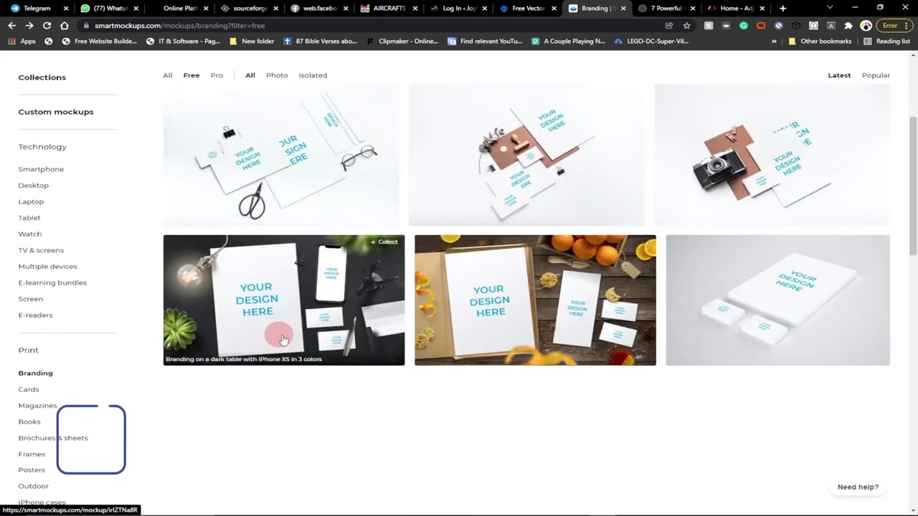
{"action": "scroll", "coordinate": [321, 333], "scroll_direction": "down", "scroll_amount": 2}
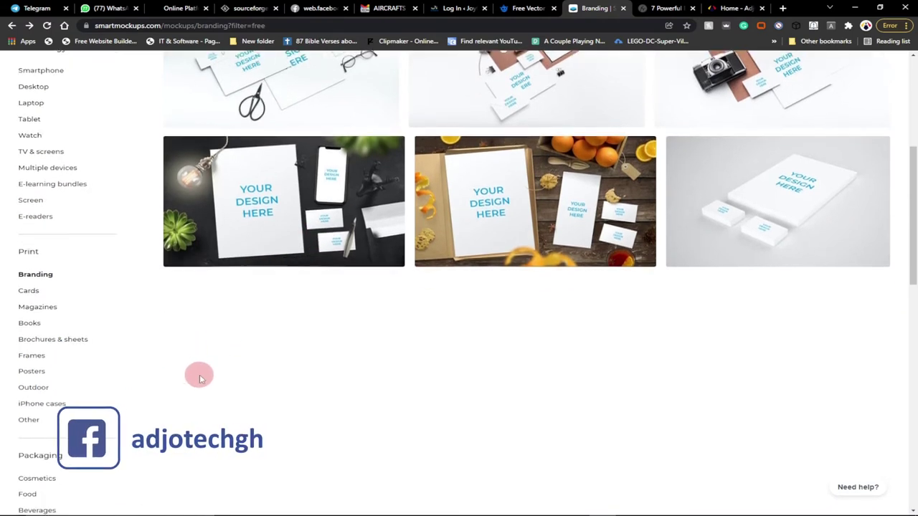
{"action": "scroll", "coordinate": [199, 373], "scroll_direction": "down", "scroll_amount": 1}
{"action": "scroll", "coordinate": [93, 363], "scroll_direction": "down", "scroll_amount": 1}
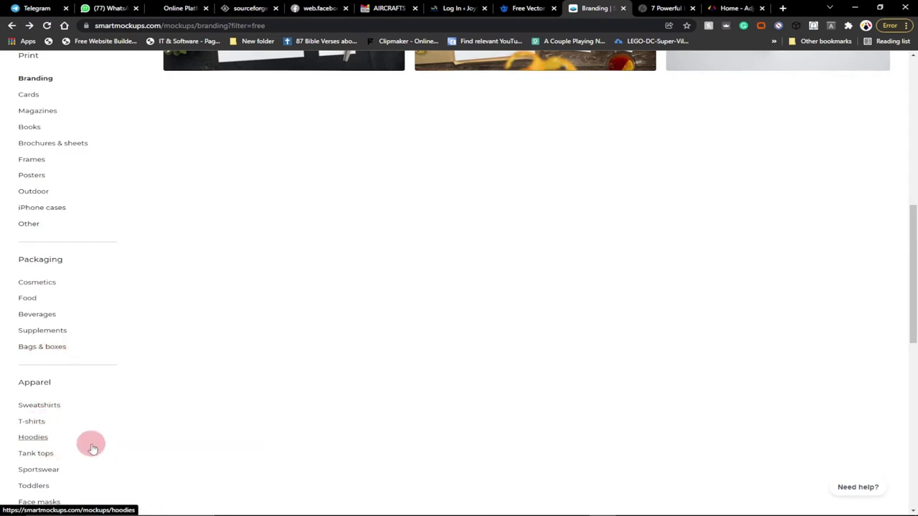
{"action": "scroll", "coordinate": [86, 443], "scroll_direction": "down", "scroll_amount": 2}
{"action": "scroll", "coordinate": [56, 377], "scroll_direction": "down", "scroll_amount": 2}
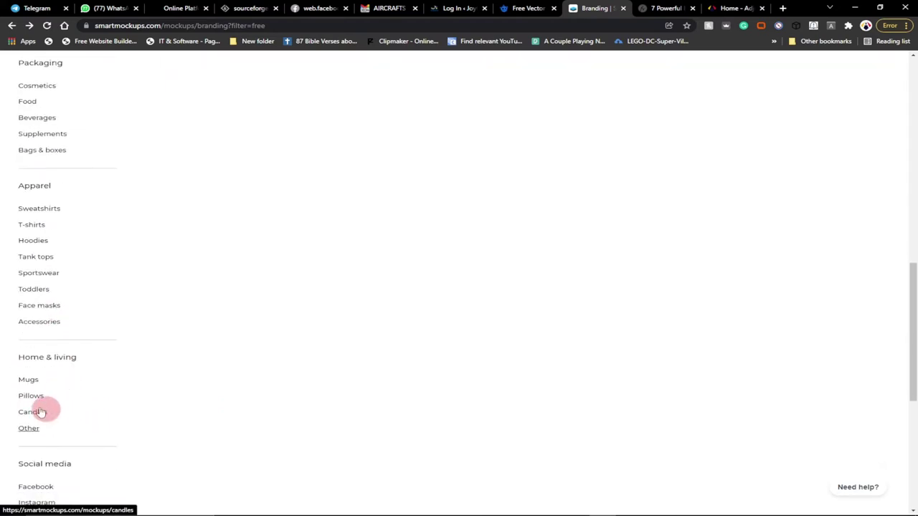
{"action": "left_click", "coordinate": [30, 380]}
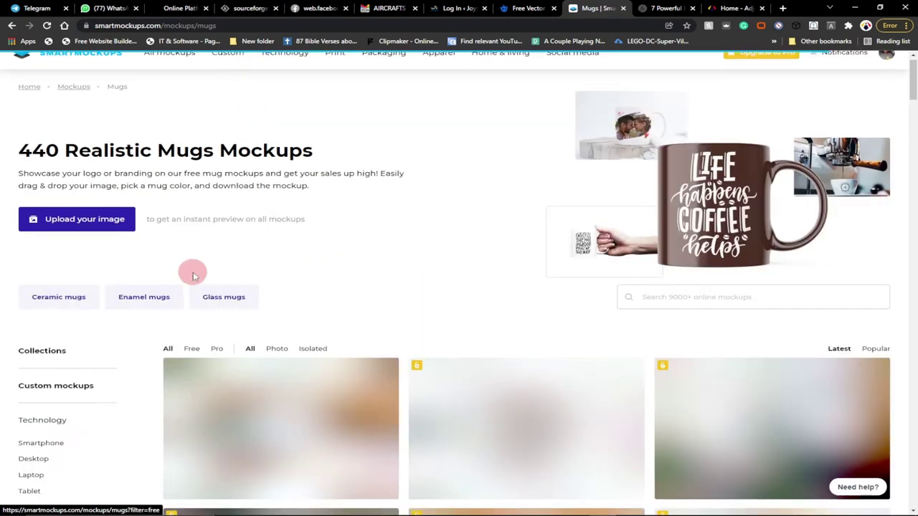
- Look through the mug mockups and open Enamel mug on the shredded paper
{"action": "scroll", "coordinate": [524, 255], "scroll_direction": "down", "scroll_amount": 1}
{"action": "scroll", "coordinate": [541, 255], "scroll_direction": "down", "scroll_amount": 1}
{"action": "left_click", "coordinate": [541, 254]}
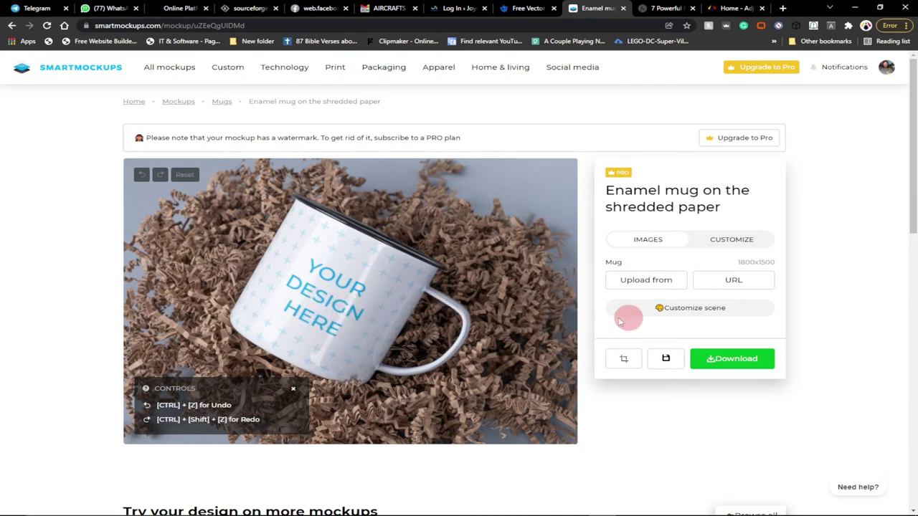
- Upload the AdjoTech png image from the Pictures folder as the enamel mug's design
{"action": "left_click", "coordinate": [635, 280]}
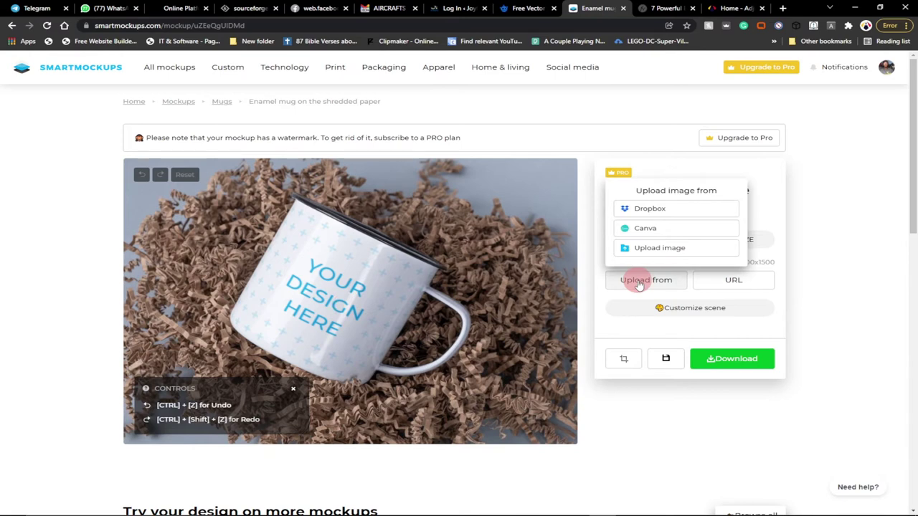
{"action": "left_click", "coordinate": [654, 250]}
{"action": "scroll", "coordinate": [502, 297], "scroll_direction": "up", "scroll_amount": 3}
{"action": "scroll", "coordinate": [502, 342], "scroll_direction": "down", "scroll_amount": 3}
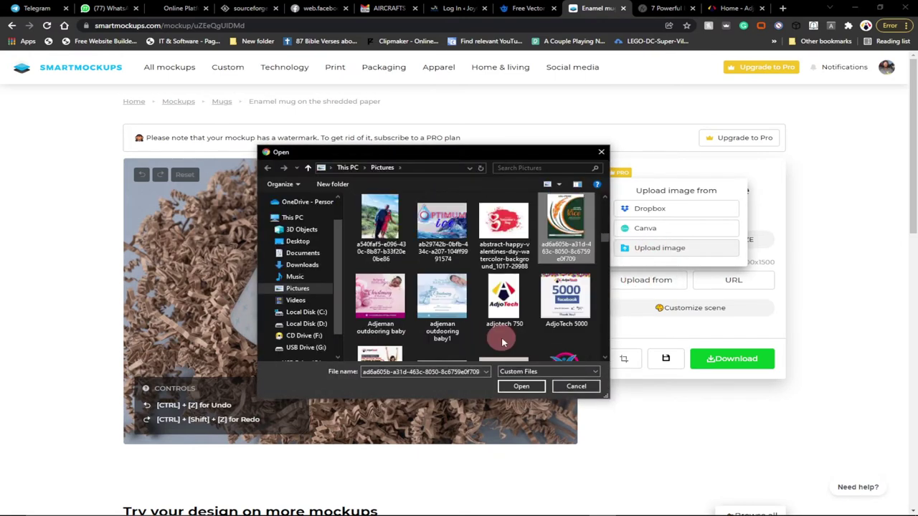
{"action": "scroll", "coordinate": [603, 358], "scroll_direction": "down", "scroll_amount": 3}
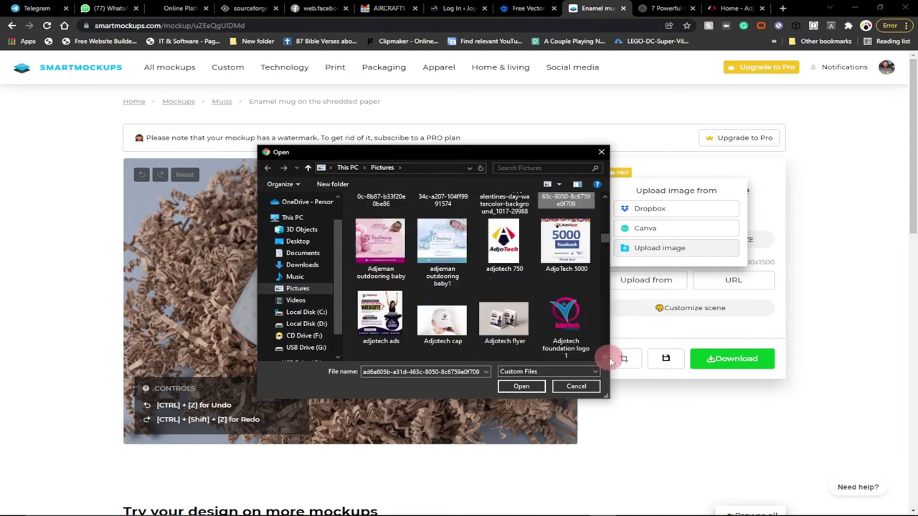
{"action": "scroll", "coordinate": [608, 355], "scroll_direction": "down", "scroll_amount": 5}
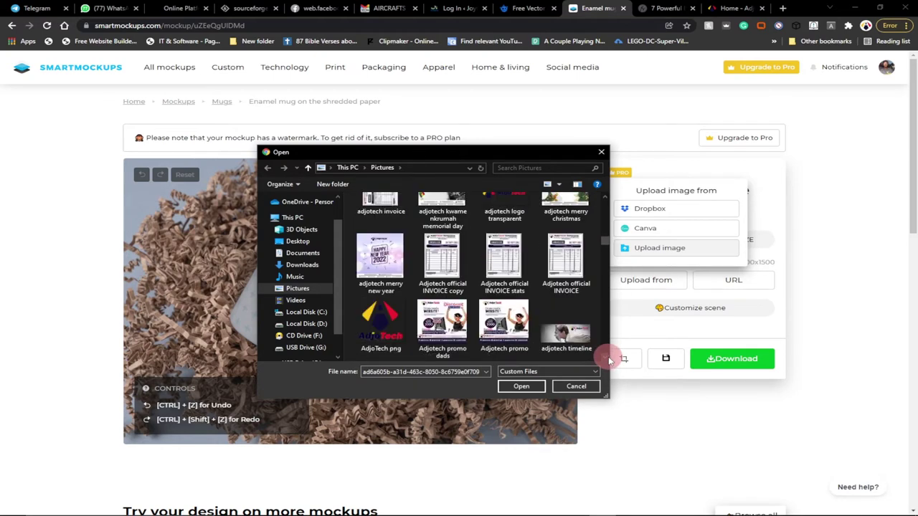
{"action": "double_click", "coordinate": [390, 332]}
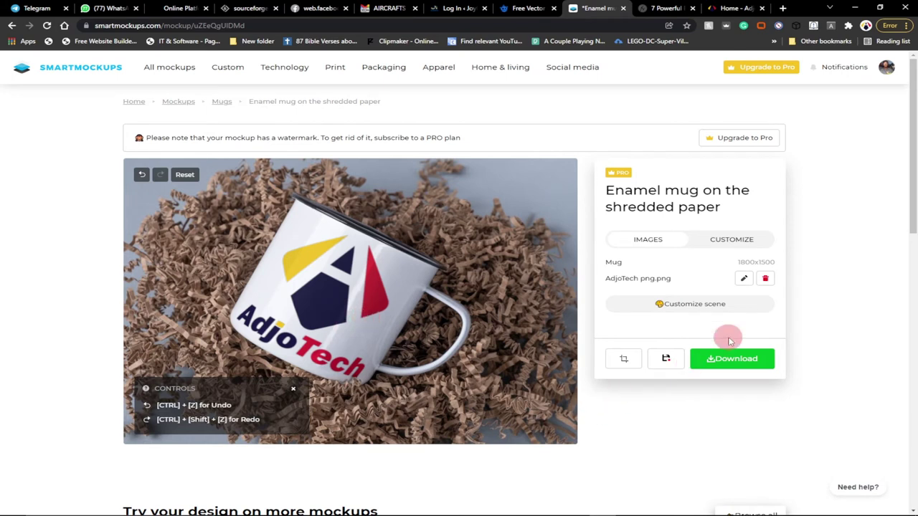
- Download the enamel mug mockup in High quality (1920x1344), view the downloaded image and close it
{"action": "left_click", "coordinate": [726, 362]}
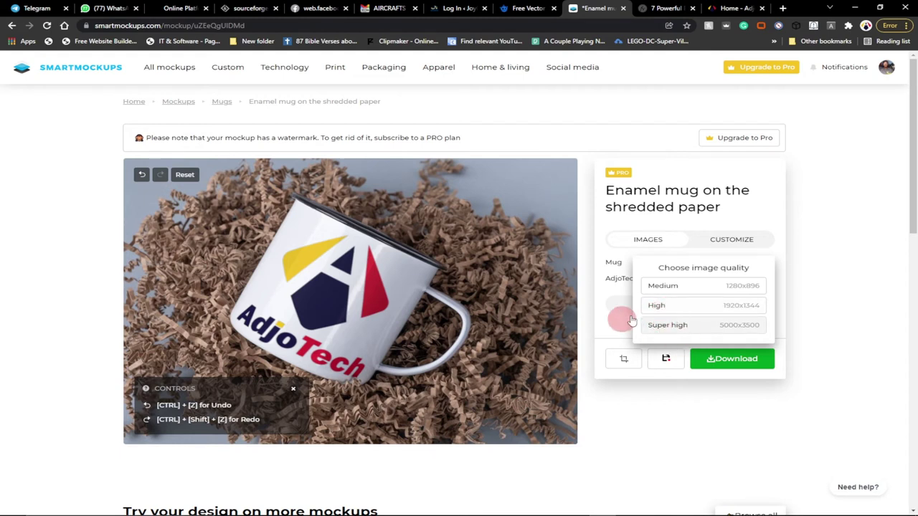
{"action": "left_click", "coordinate": [677, 308]}
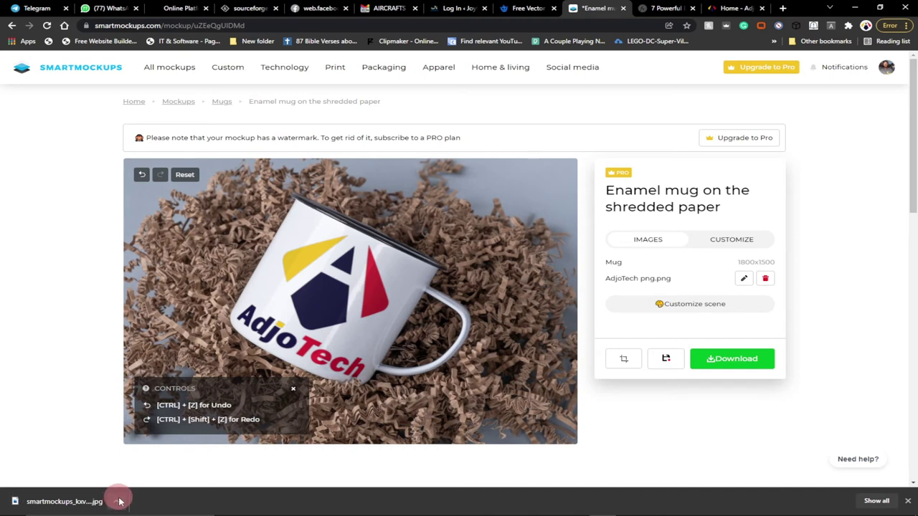
{"action": "left_click", "coordinate": [120, 504]}
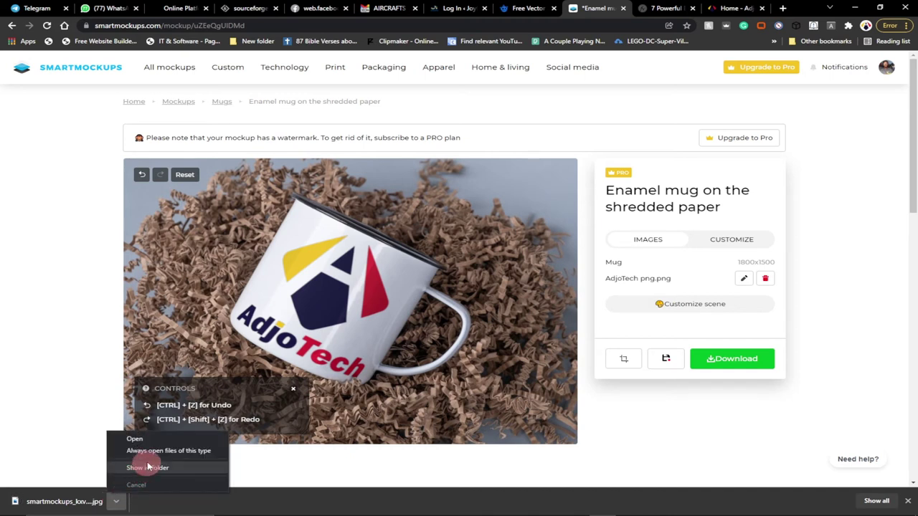
{"action": "left_click", "coordinate": [132, 435]}
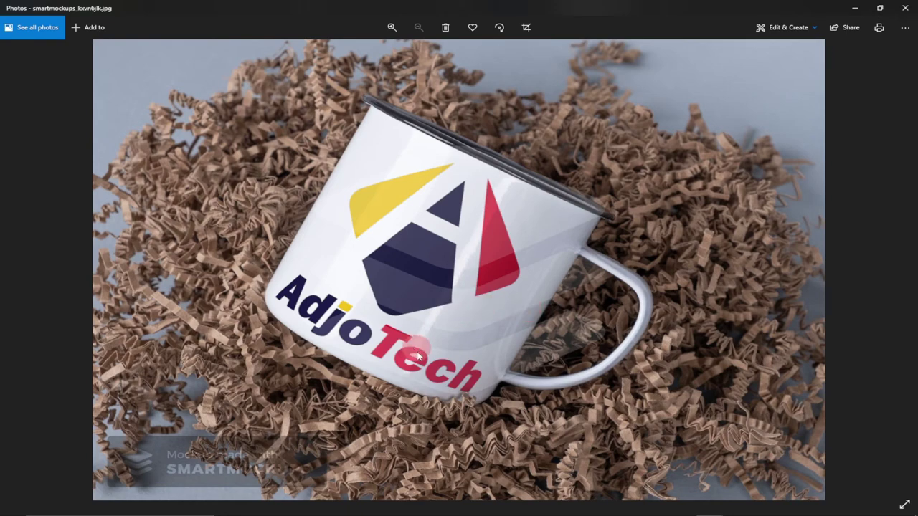
{"action": "left_click", "coordinate": [903, 9]}
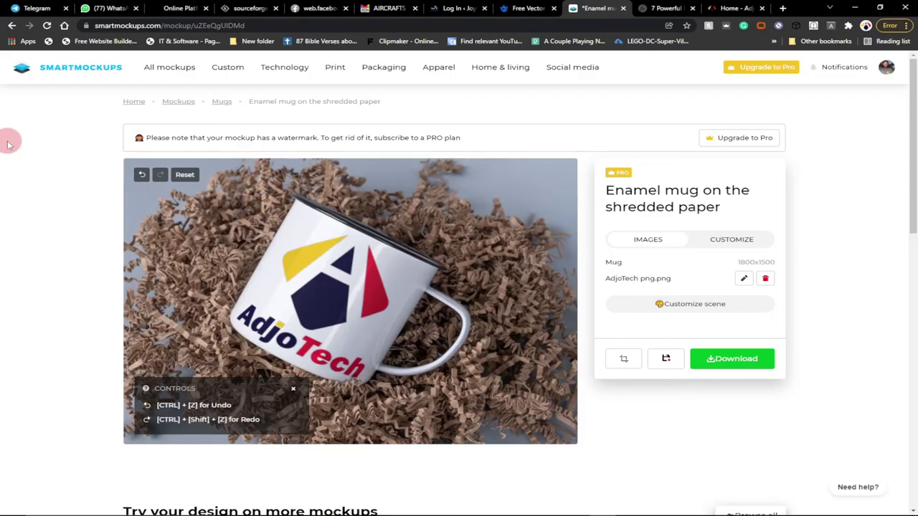
- Leave the enamel mug mockup and list only the free mockups in the Multiple devices category
{"action": "left_click", "coordinate": [11, 25]}
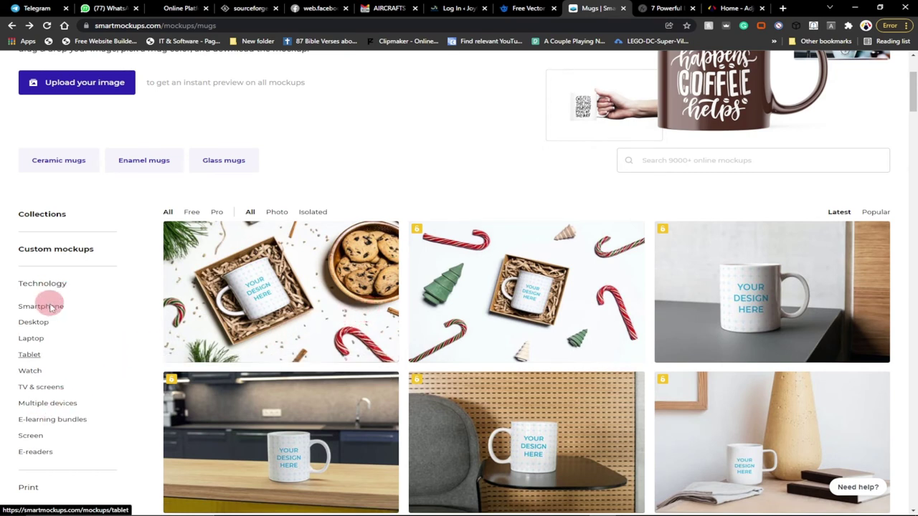
{"action": "left_click", "coordinate": [46, 407]}
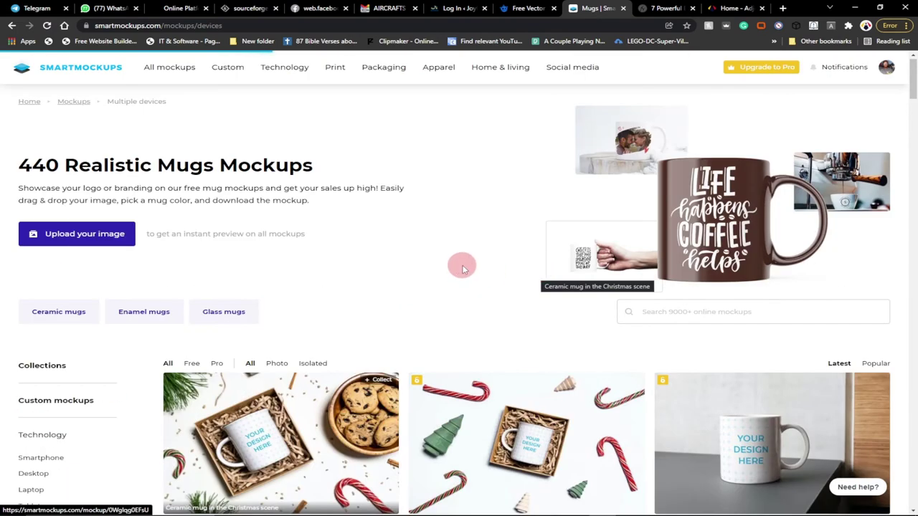
{"action": "scroll", "coordinate": [430, 264], "scroll_direction": "down", "scroll_amount": 3}
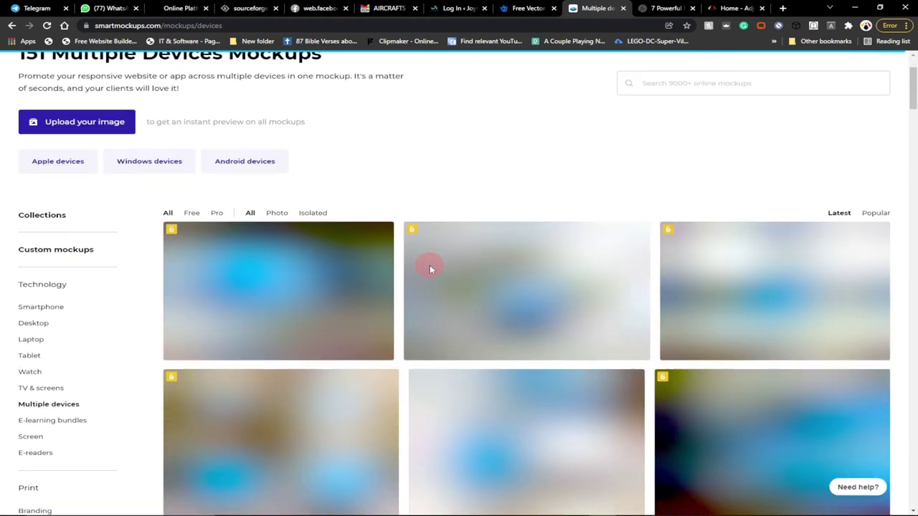
{"action": "left_click", "coordinate": [192, 214]}
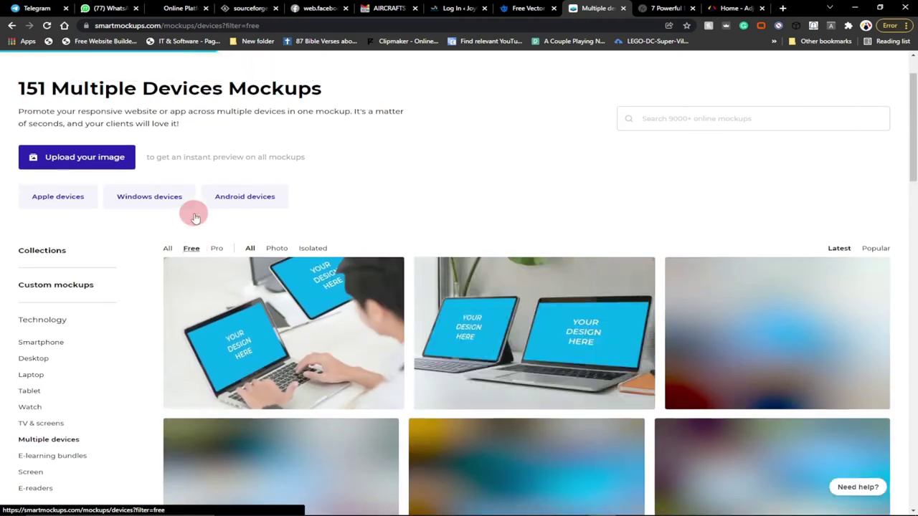
- Browse the free multiple-device mockups and open iMac, MacBook, iPad Mini and iPhone 8 in 4 colors
{"action": "scroll", "coordinate": [502, 215], "scroll_direction": "down", "scroll_amount": 1}
{"action": "scroll", "coordinate": [506, 214], "scroll_direction": "down", "scroll_amount": 3}
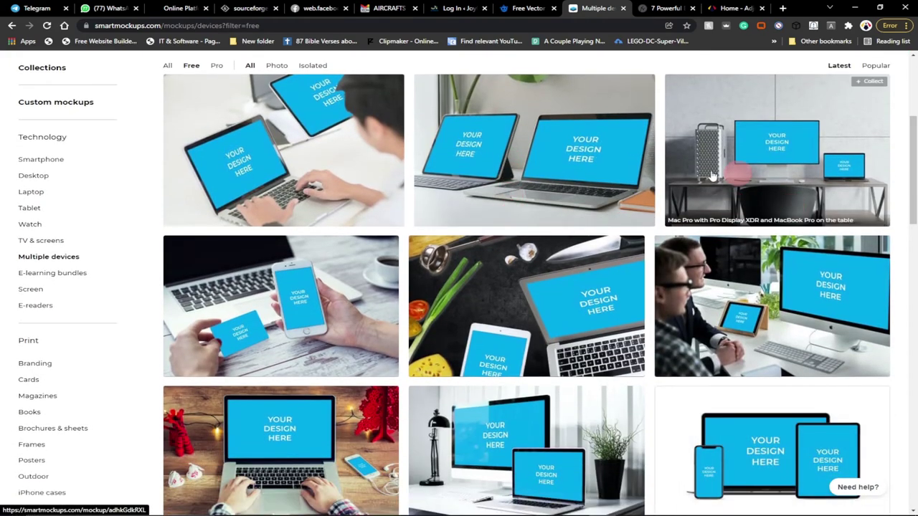
{"action": "scroll", "coordinate": [405, 237], "scroll_direction": "down", "scroll_amount": 1}
{"action": "scroll", "coordinate": [412, 244], "scroll_direction": "down", "scroll_amount": 4}
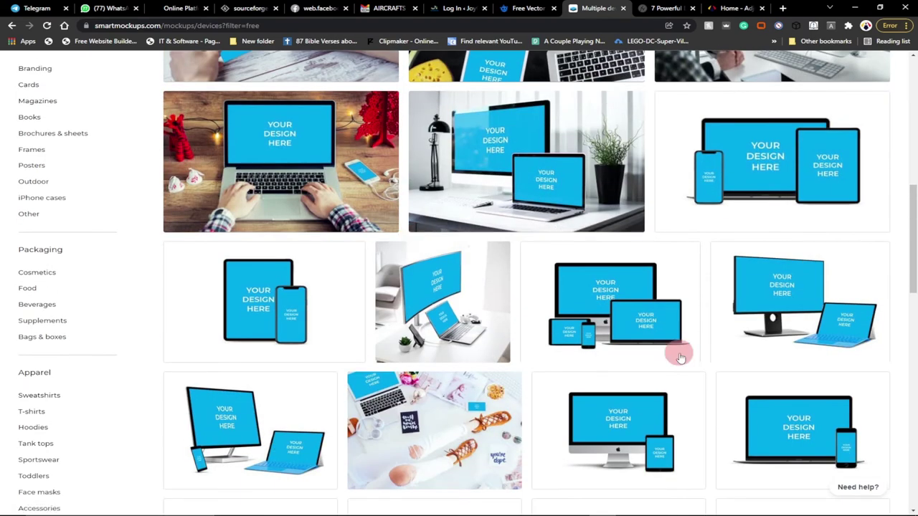
{"action": "scroll", "coordinate": [629, 309], "scroll_direction": "down", "scroll_amount": 1}
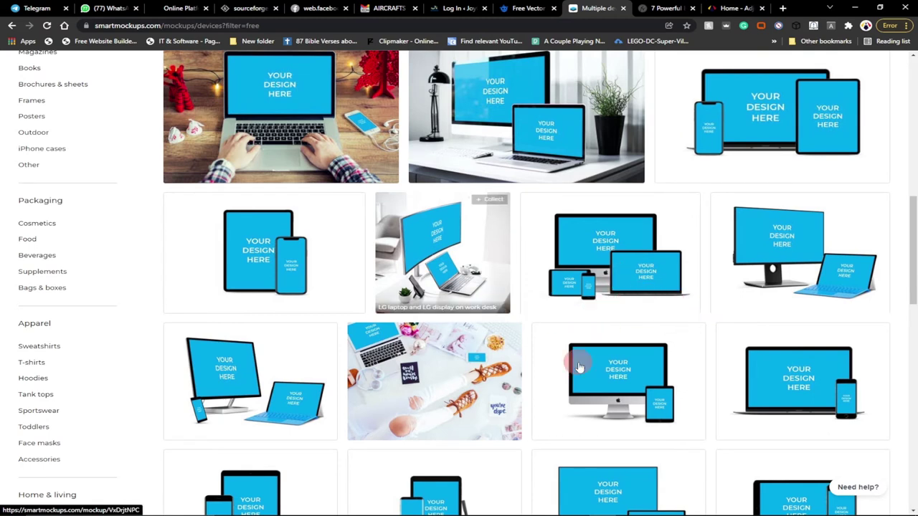
{"action": "left_click", "coordinate": [604, 264]}
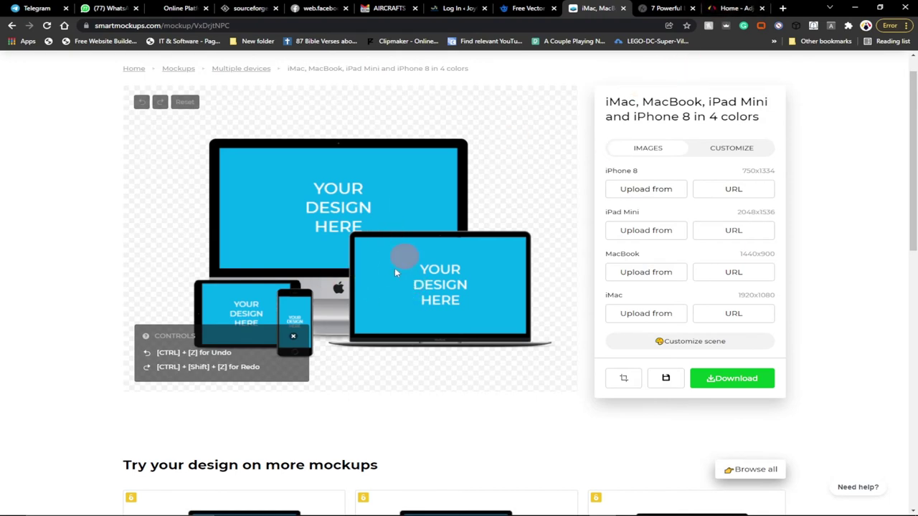
- Copy the web address of the AdjoTech home page, adjotechgh.com, from its open browser page
{"action": "left_click", "coordinate": [732, 8]}
{"action": "left_click", "coordinate": [121, 26]}
{"action": "right_click", "coordinate": [123, 29]}
{"action": "left_click", "coordinate": [147, 91]}
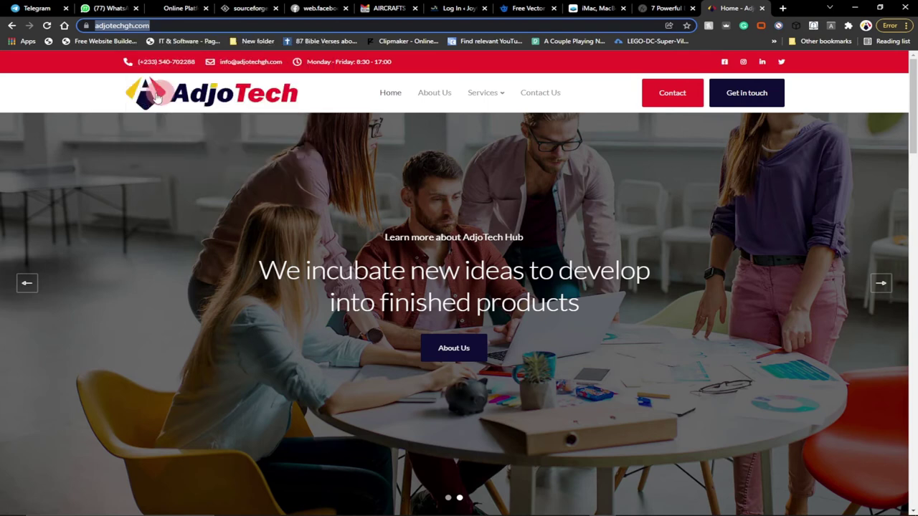
{"action": "left_click", "coordinate": [604, 11]}
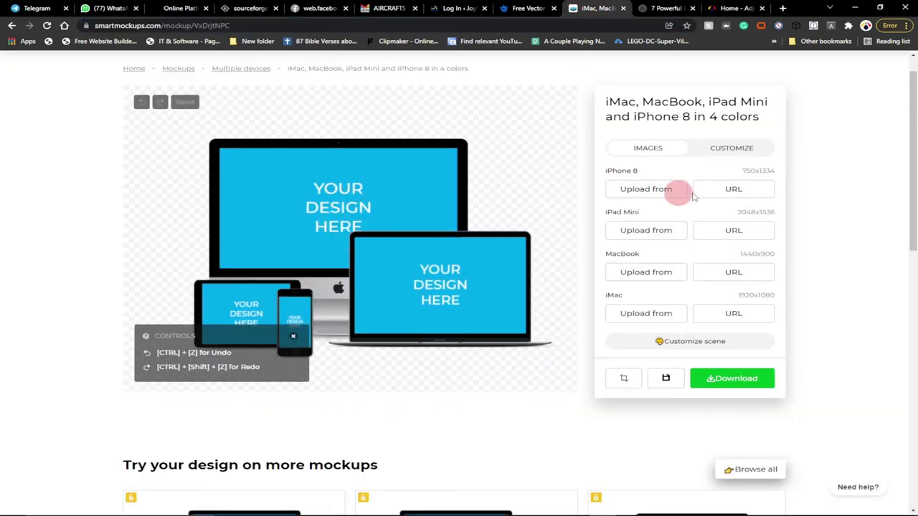
{"action": "left_click", "coordinate": [733, 189]}
{"action": "left_click_drag", "start_coordinate": [684, 88], "coordinate": [652, 87]}
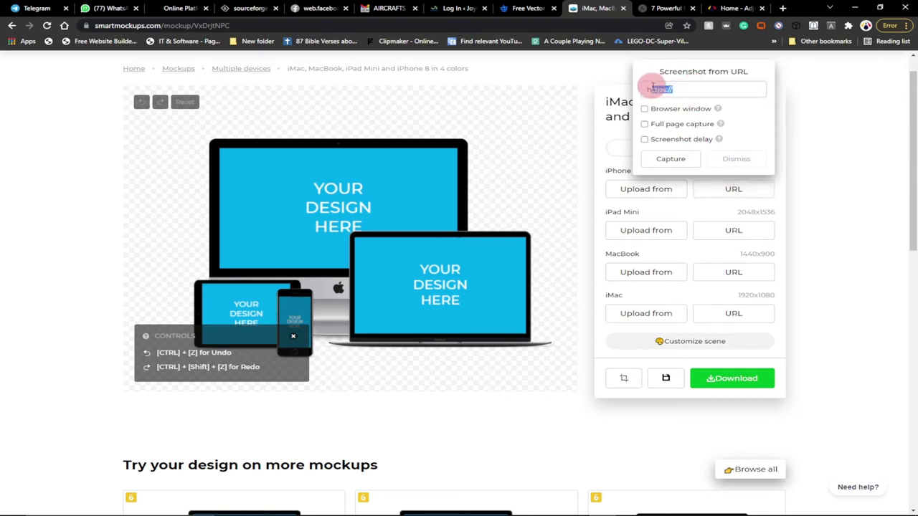
{"action": "key", "text": "ctrl+v"}
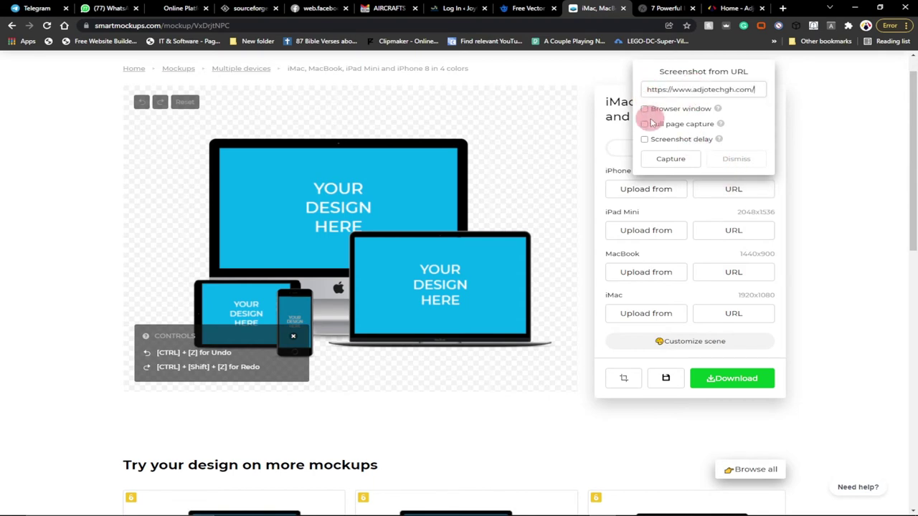
{"action": "left_click", "coordinate": [662, 162]}
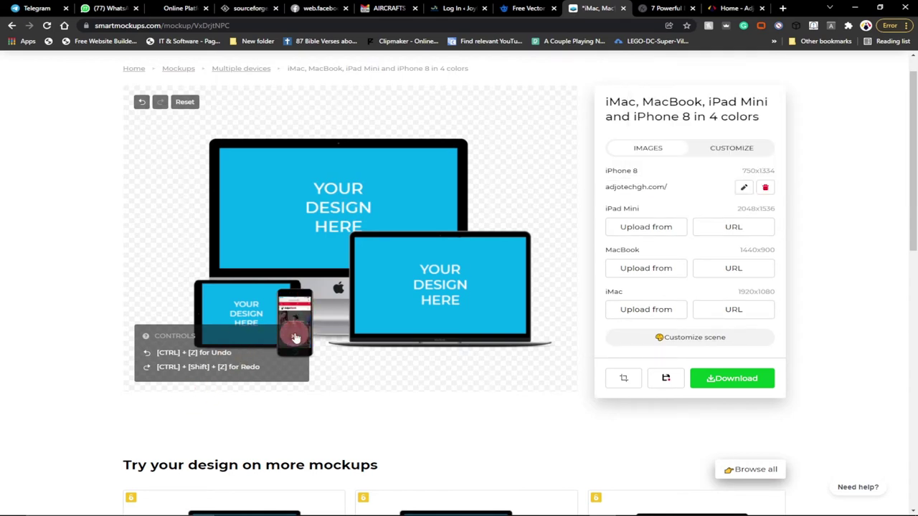
{"action": "left_click", "coordinate": [295, 338]}
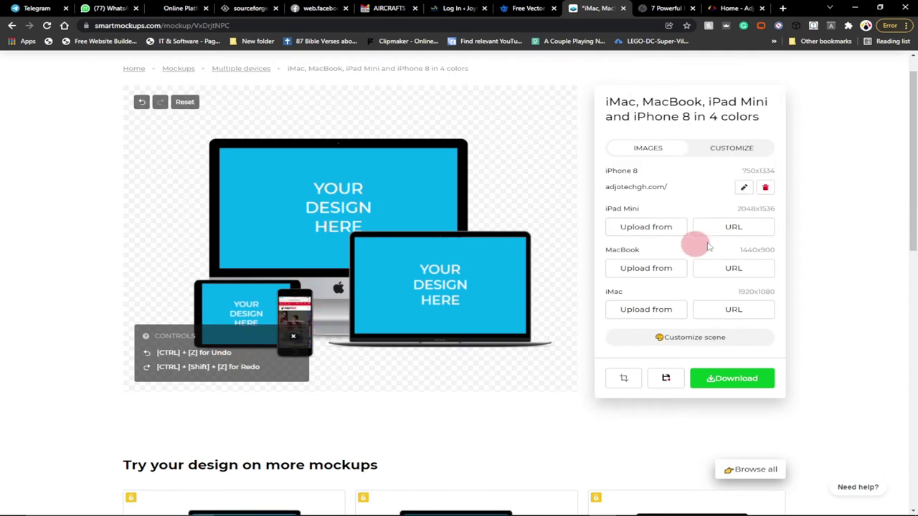
{"action": "left_click", "coordinate": [730, 227]}
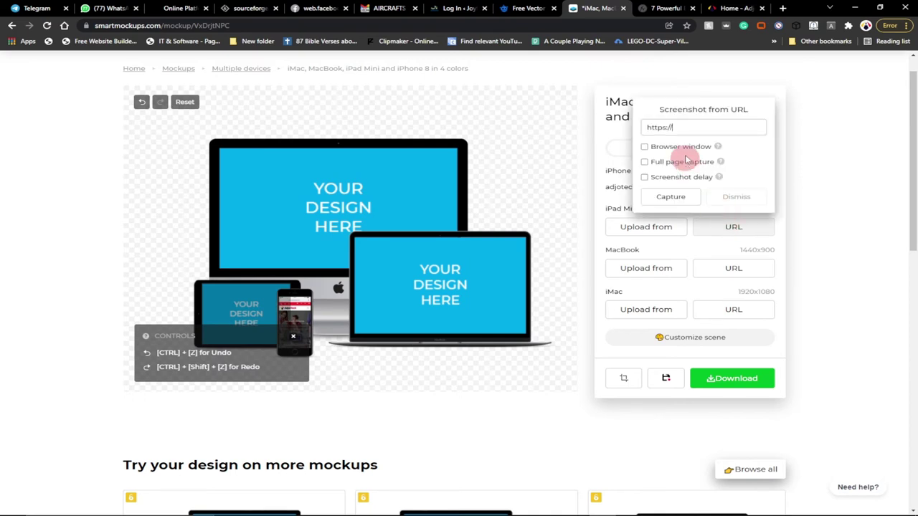
{"action": "left_click_drag", "start_coordinate": [674, 128], "coordinate": [637, 129]}
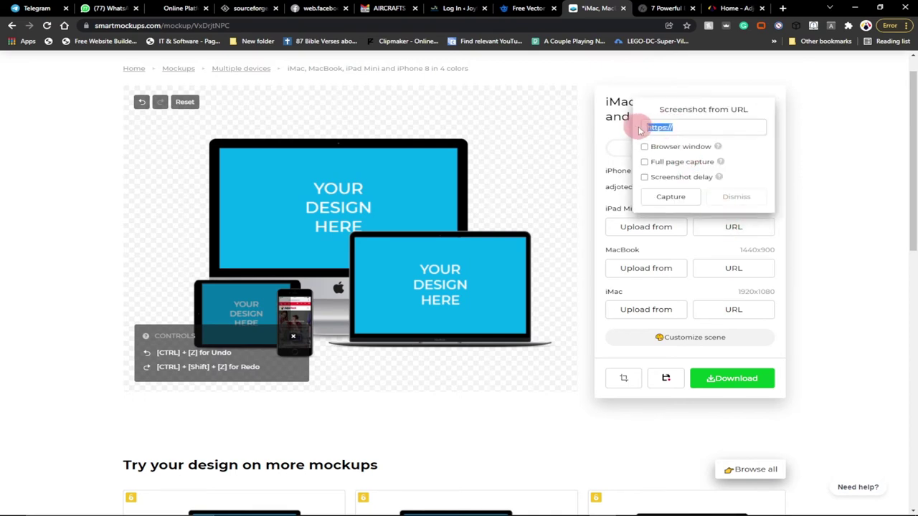
{"action": "key", "text": "ctrl+v"}
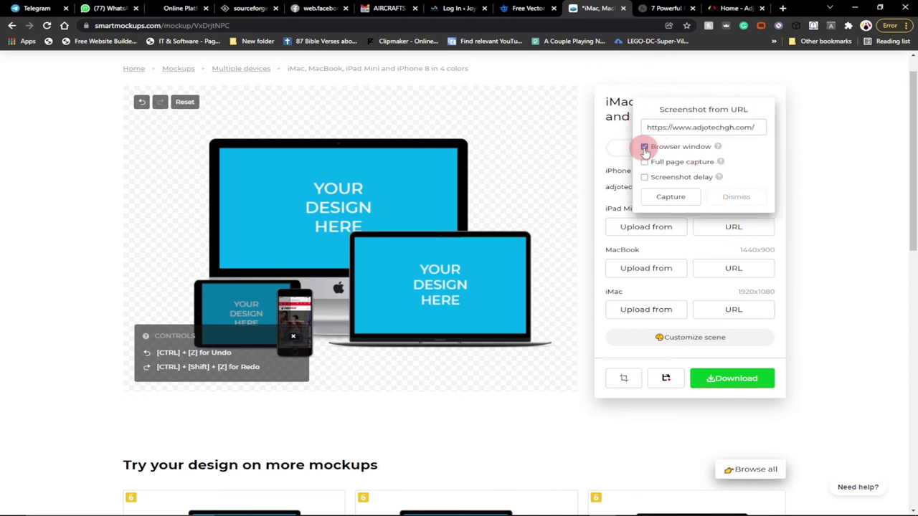
{"action": "left_click", "coordinate": [664, 198]}
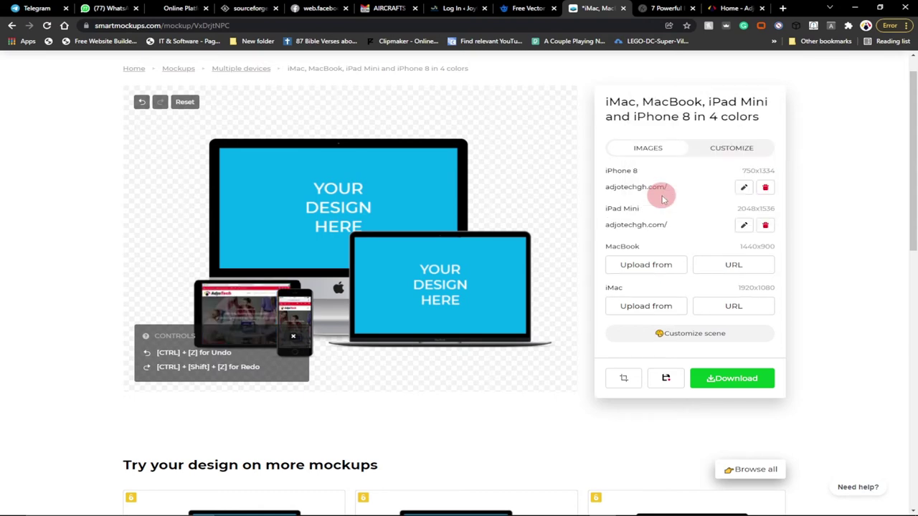
{"action": "left_click", "coordinate": [735, 266]}
{"action": "left_click_drag", "start_coordinate": [674, 165], "coordinate": [636, 167]}
{"action": "key", "text": "ctrl+v"}
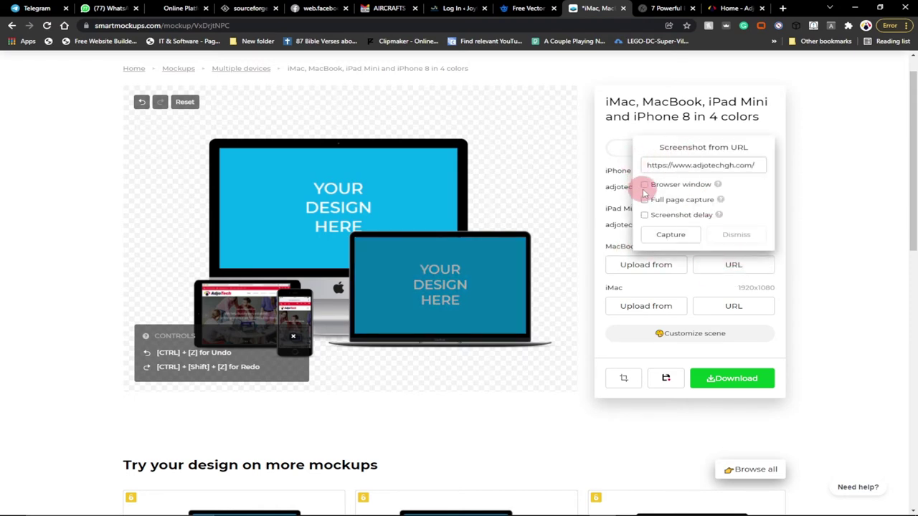
{"action": "left_click", "coordinate": [668, 235]}
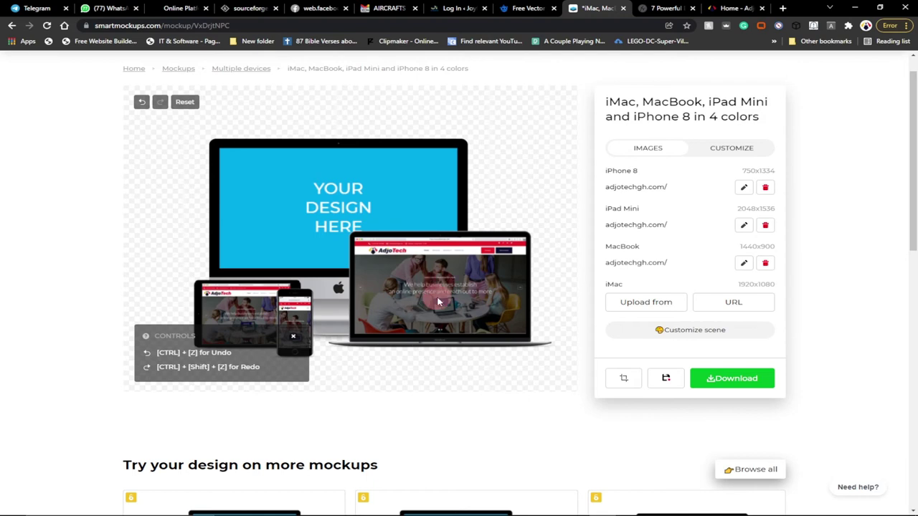
{"action": "left_click", "coordinate": [634, 303]}
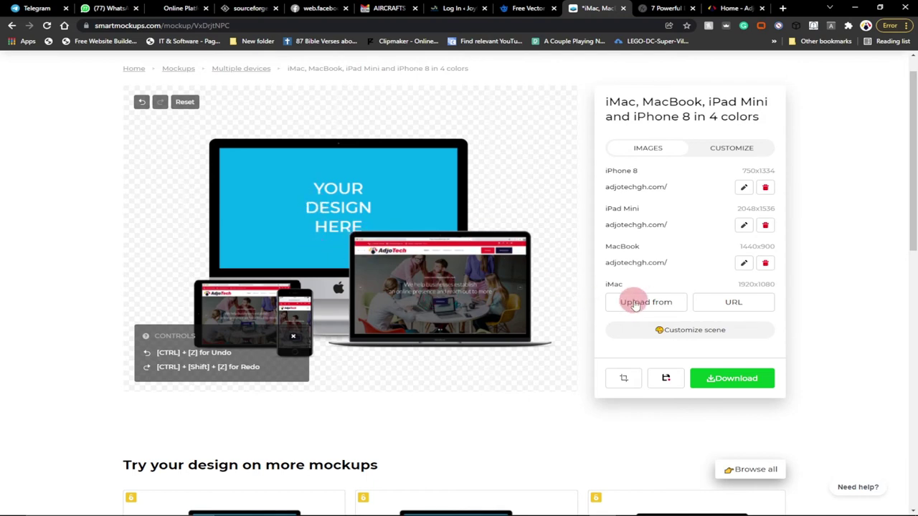
{"action": "left_click", "coordinate": [711, 302]}
{"action": "left_click_drag", "start_coordinate": [693, 203], "coordinate": [624, 208]}
{"action": "type", "text": "https://www.adjotechgh.com/"}
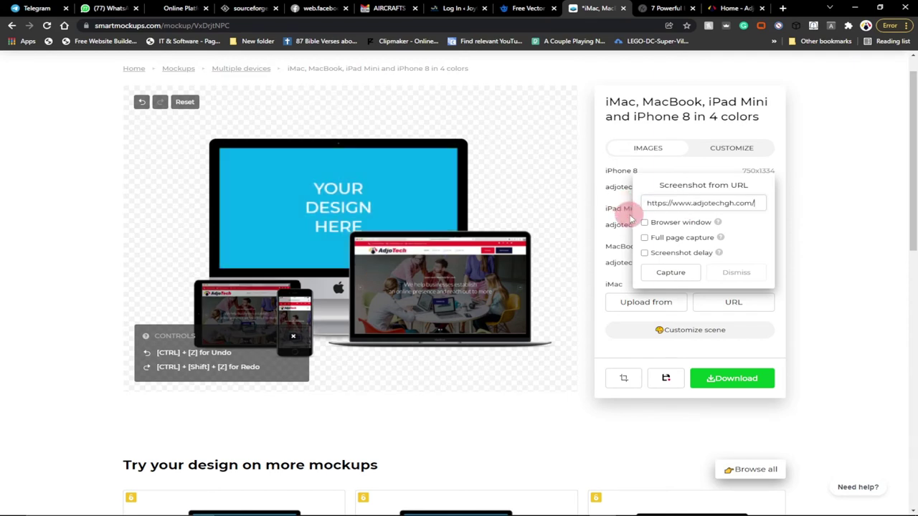
{"action": "left_click", "coordinate": [646, 223]}
{"action": "left_click", "coordinate": [661, 275]}
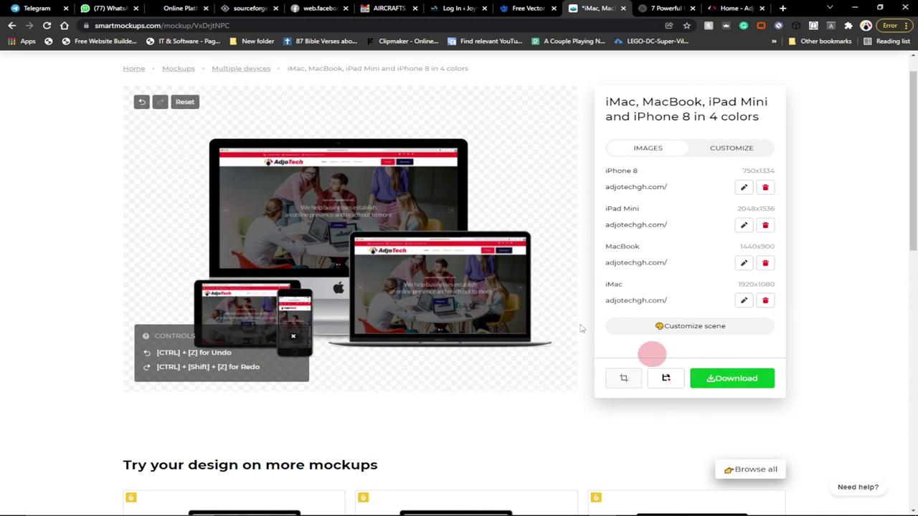
- Download the multi-device mockup in High quality (1920x1440) and check the downloaded PNG in the image viewer
{"action": "left_click", "coordinate": [720, 386]}
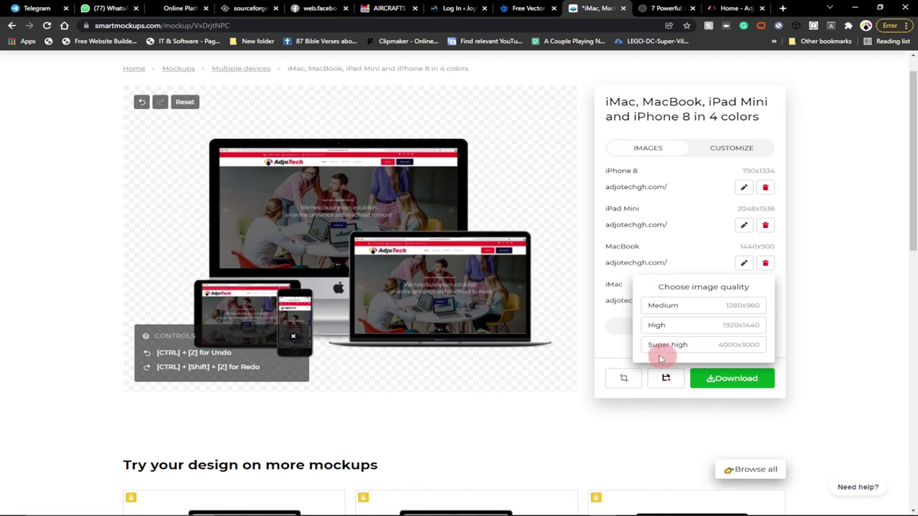
{"action": "left_click", "coordinate": [659, 326]}
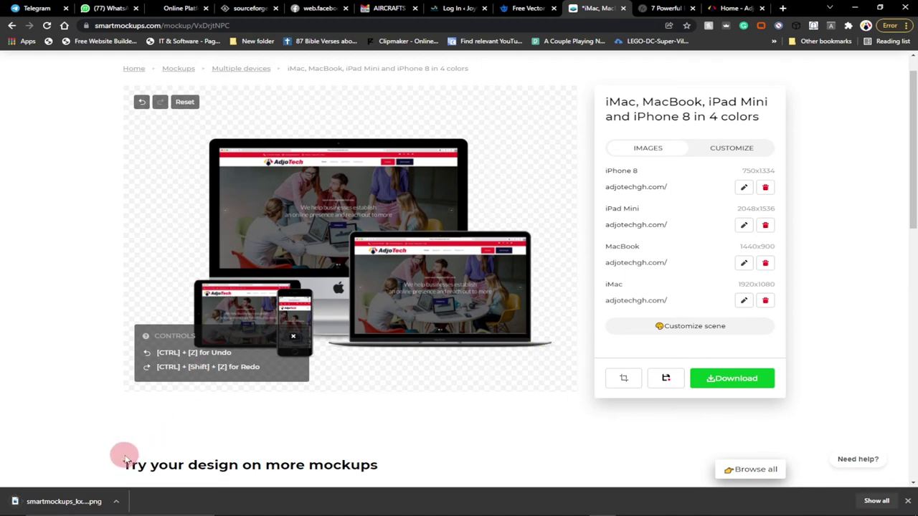
{"action": "left_click", "coordinate": [116, 502]}
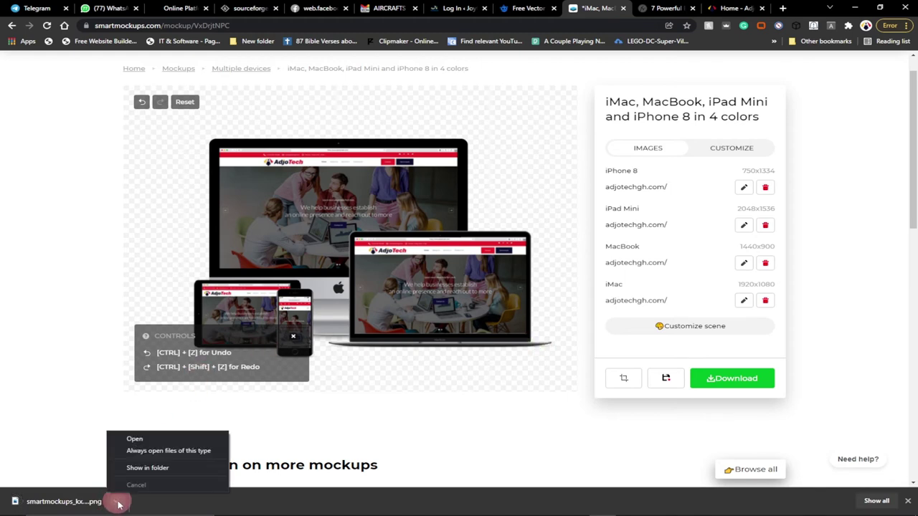
{"action": "left_click", "coordinate": [134, 439]}
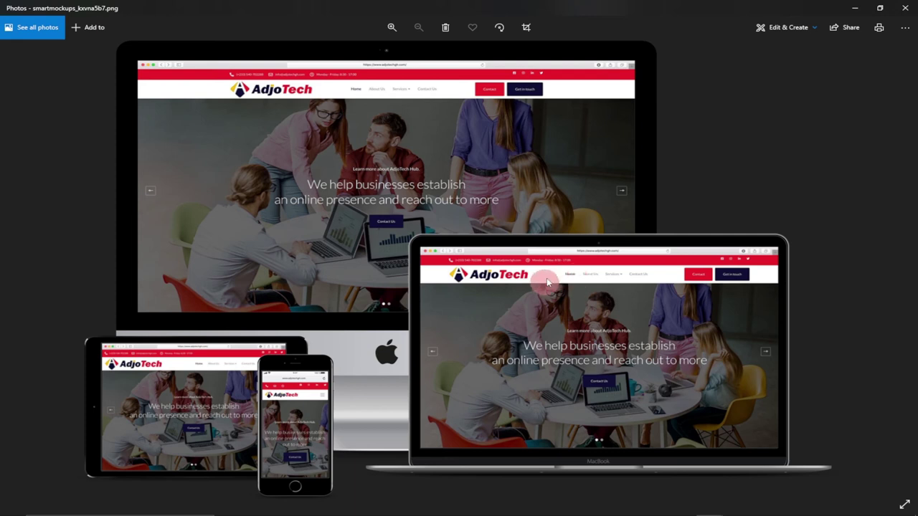
{"action": "left_click", "coordinate": [906, 13]}
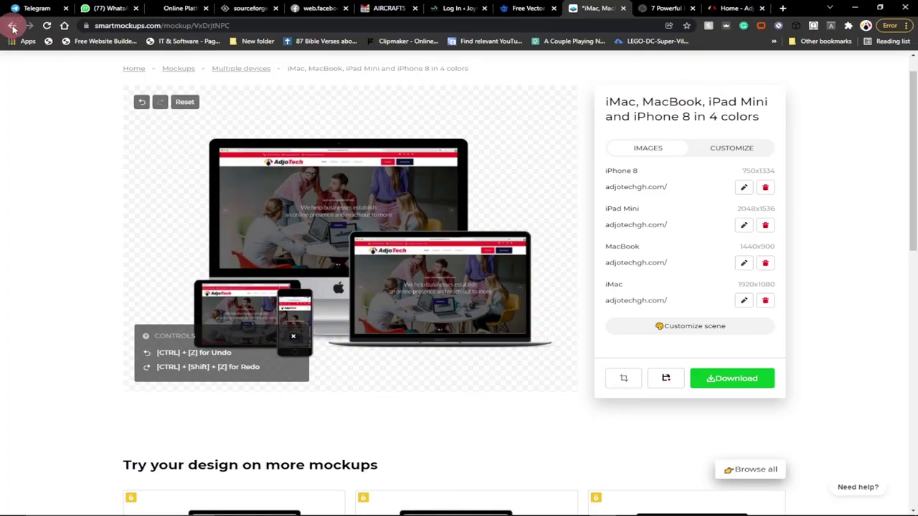
- Open the "Woman putting on a face mask on the street" mockup from the free face masks category
{"action": "left_click", "coordinate": [11, 26]}
{"action": "scroll", "coordinate": [498, 219], "scroll_direction": "down", "scroll_amount": 2}
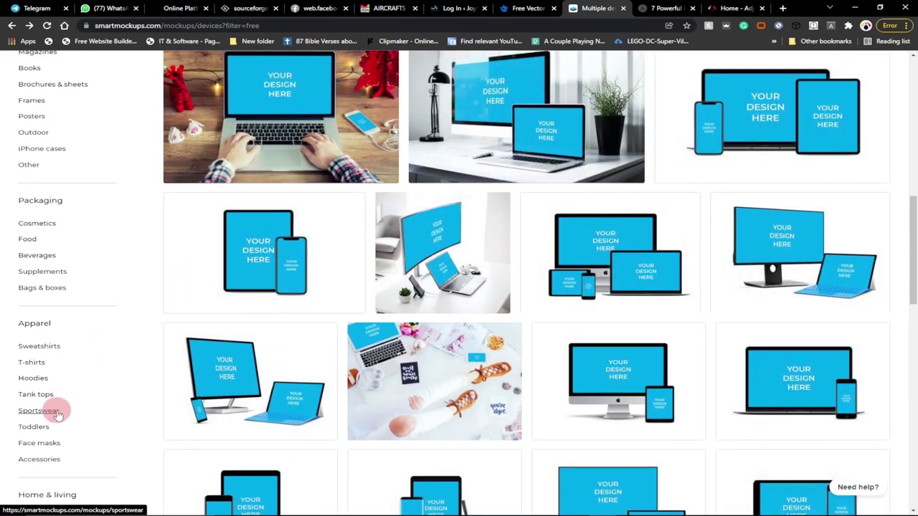
{"action": "left_click", "coordinate": [39, 450]}
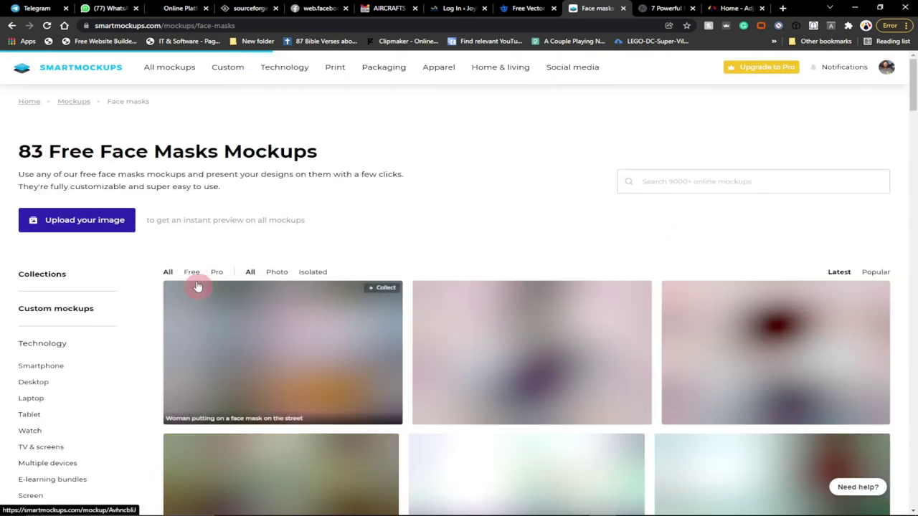
{"action": "left_click", "coordinate": [191, 273]}
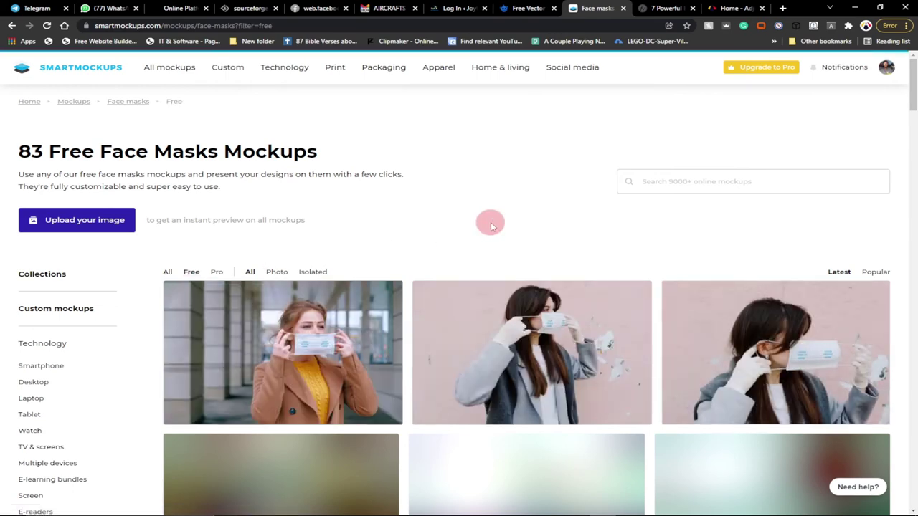
{"action": "scroll", "coordinate": [517, 220], "scroll_direction": "down", "scroll_amount": 2}
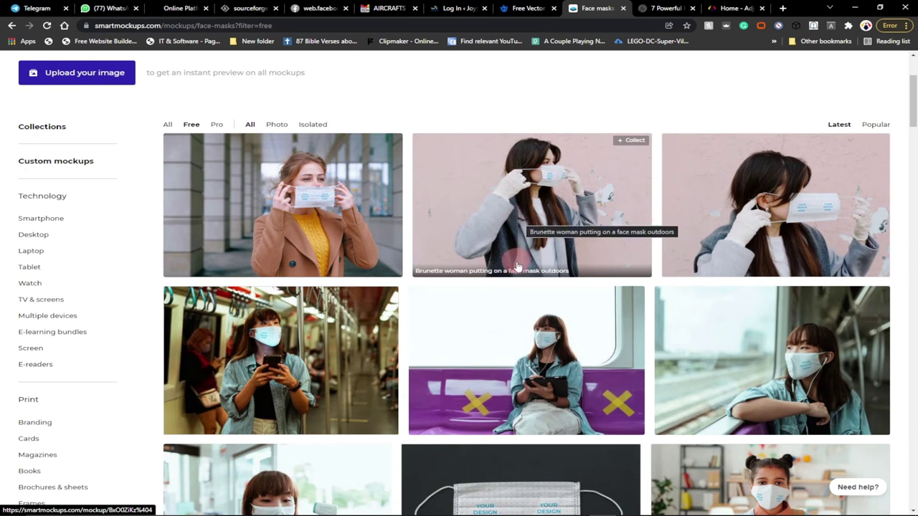
{"action": "left_click", "coordinate": [307, 210]}
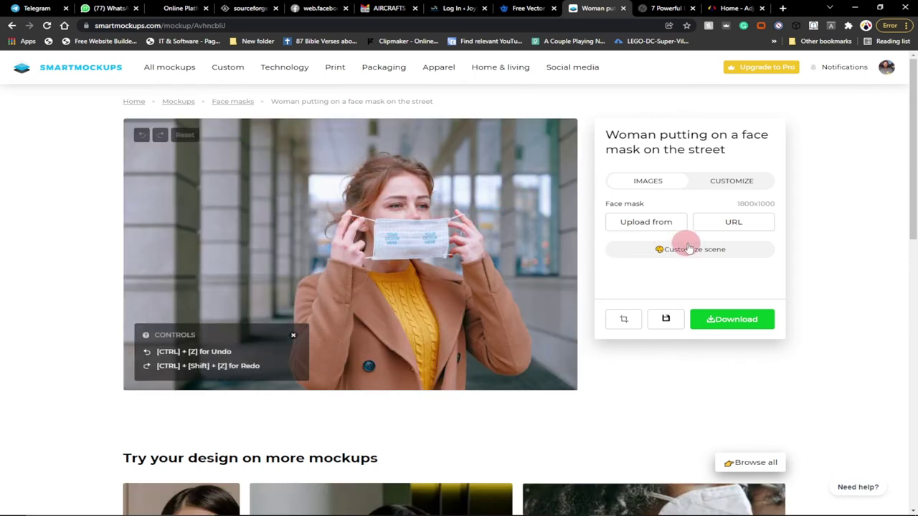
- Upload the "adjotech 750" image from the Pictures folder as the face mask design
{"action": "left_click", "coordinate": [644, 223]}
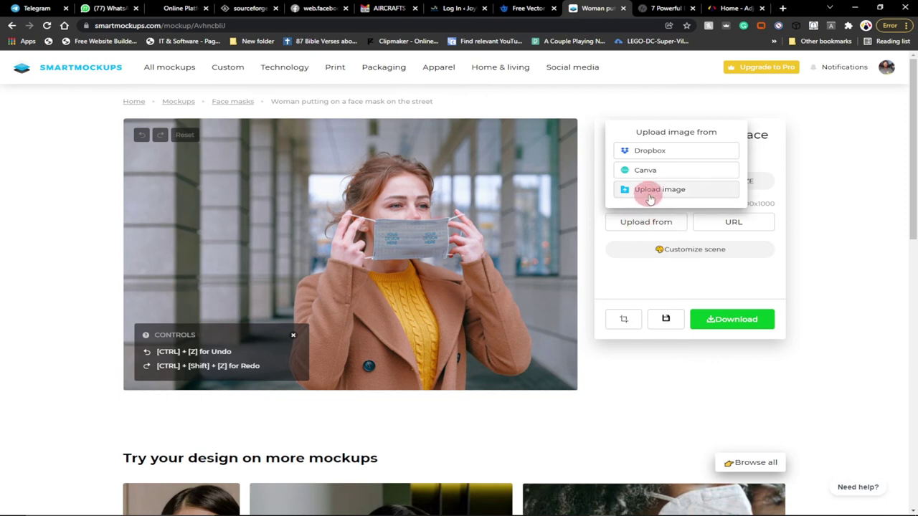
{"action": "left_click", "coordinate": [655, 191]}
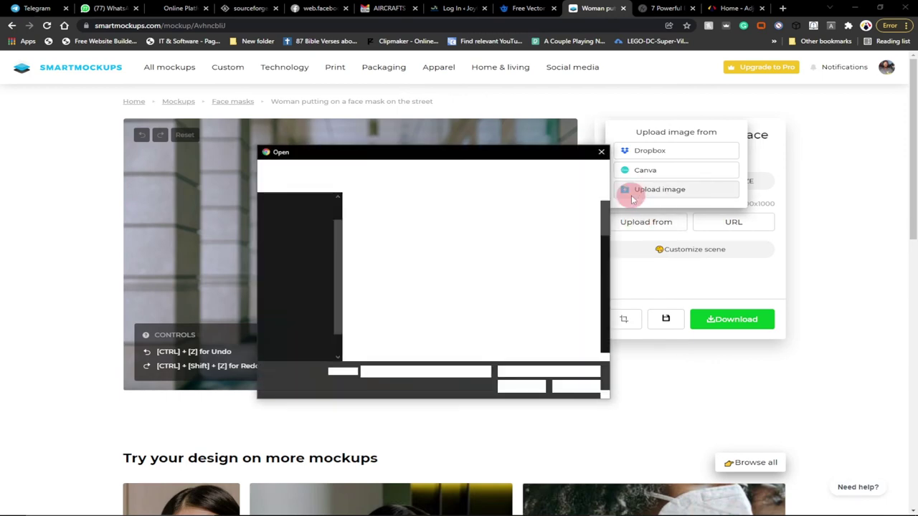
{"action": "scroll", "coordinate": [492, 330], "scroll_direction": "down", "scroll_amount": 1}
{"action": "left_click", "coordinate": [492, 346]}
{"action": "scroll", "coordinate": [493, 347], "scroll_direction": "down", "scroll_amount": 3}
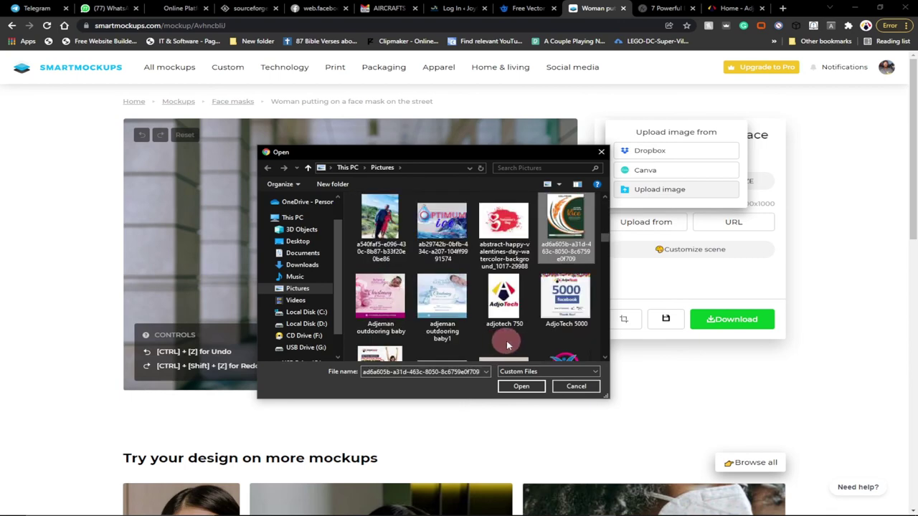
{"action": "double_click", "coordinate": [507, 304]}
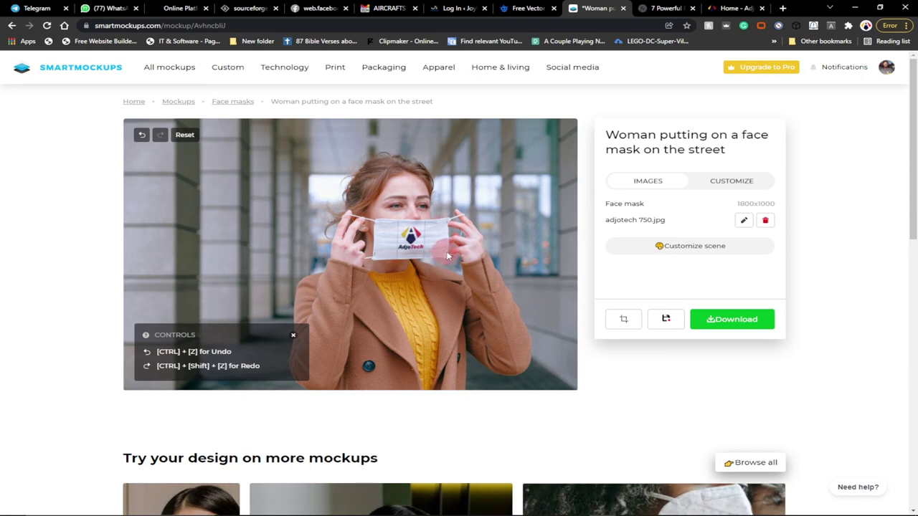
- Stay on the face mask mockup and look through the suggested mockups previewing the AdjoTech logo on other masks
{"action": "left_click", "coordinate": [11, 25]}
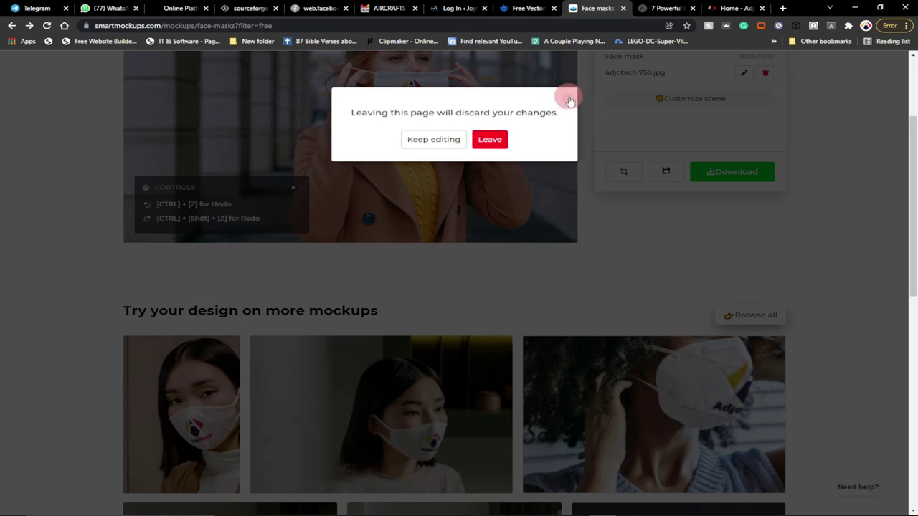
{"action": "left_click", "coordinate": [570, 101]}
{"action": "scroll", "coordinate": [406, 308], "scroll_direction": "down", "scroll_amount": 2}
{"action": "scroll", "coordinate": [360, 316], "scroll_direction": "down", "scroll_amount": 1}
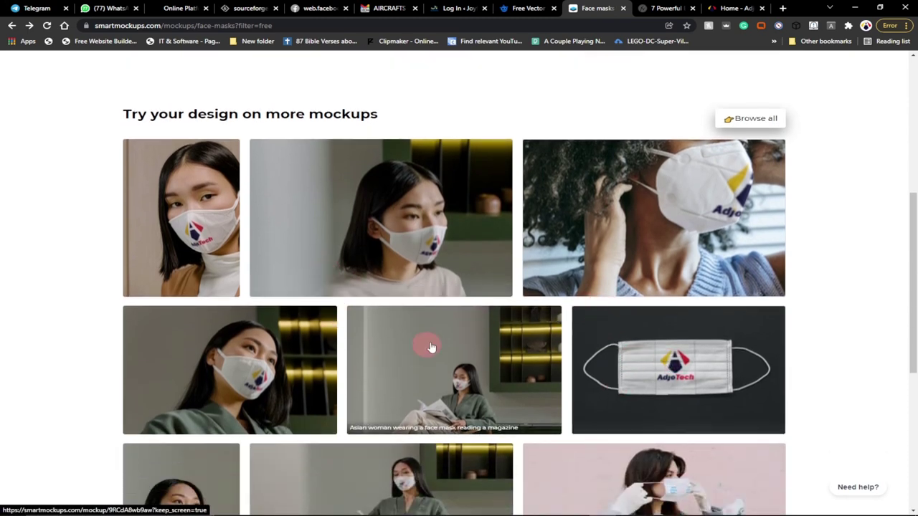
{"action": "scroll", "coordinate": [304, 232], "scroll_direction": "down", "scroll_amount": 2}
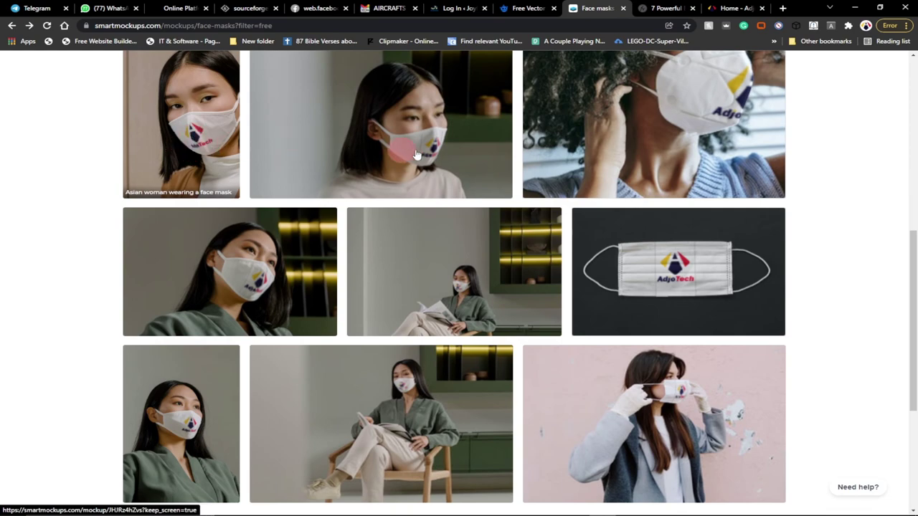
{"action": "scroll", "coordinate": [215, 287], "scroll_direction": "down", "scroll_amount": 3}
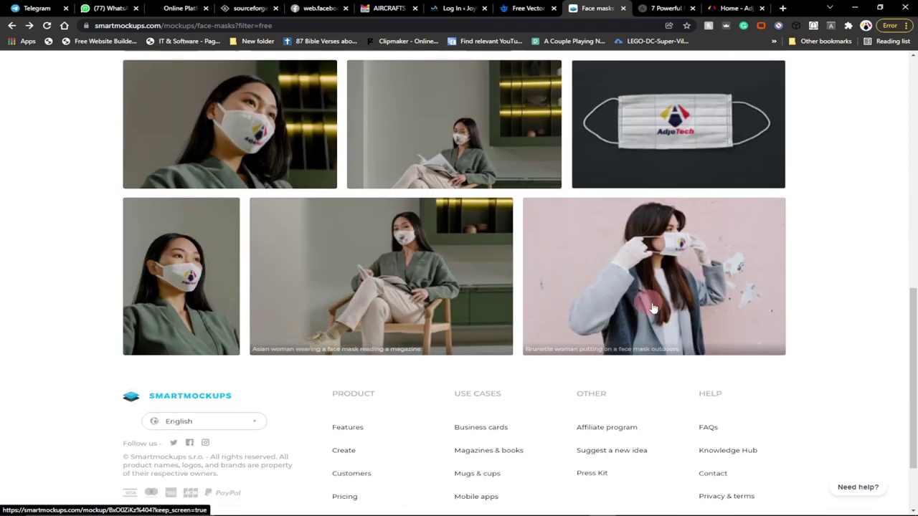
{"action": "left_click", "coordinate": [555, 265]}
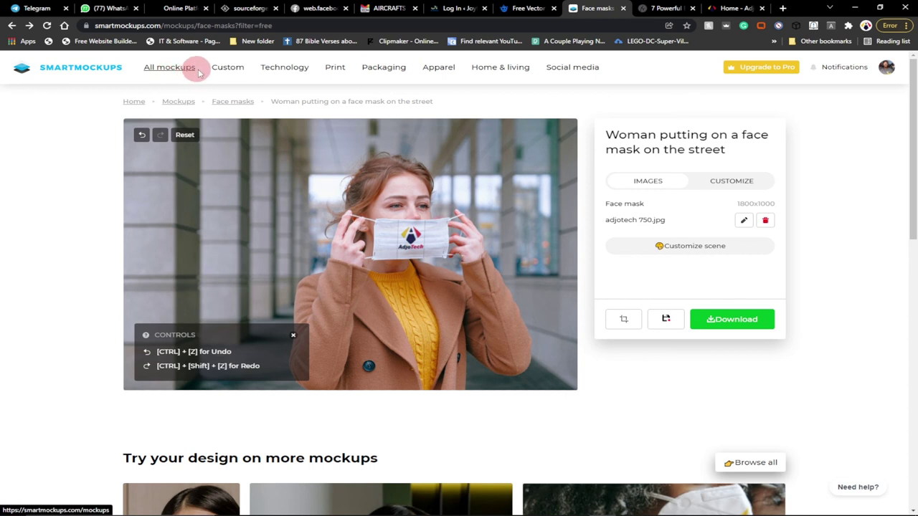
- Go to the Food packaging mockups, discarding the changes to the face mask mockup
{"action": "mouse_move", "coordinate": [280, 73]}
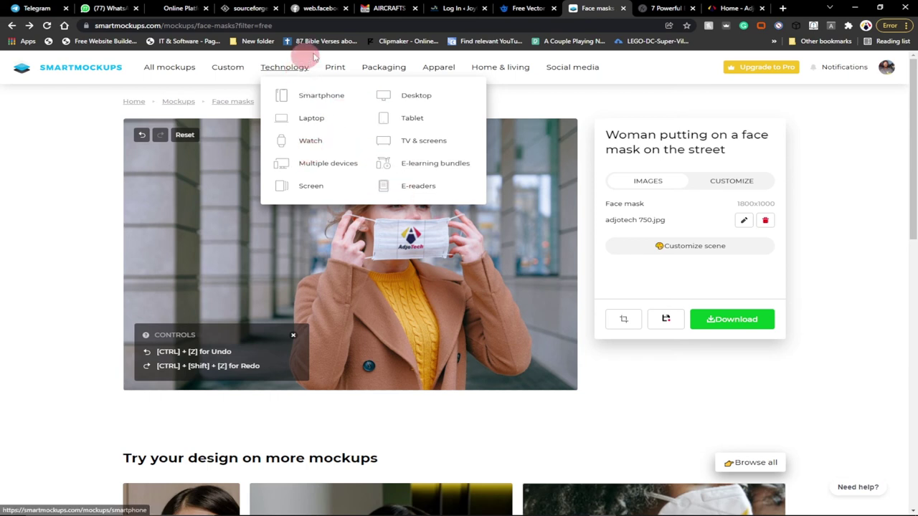
{"action": "mouse_move", "coordinate": [333, 69]}
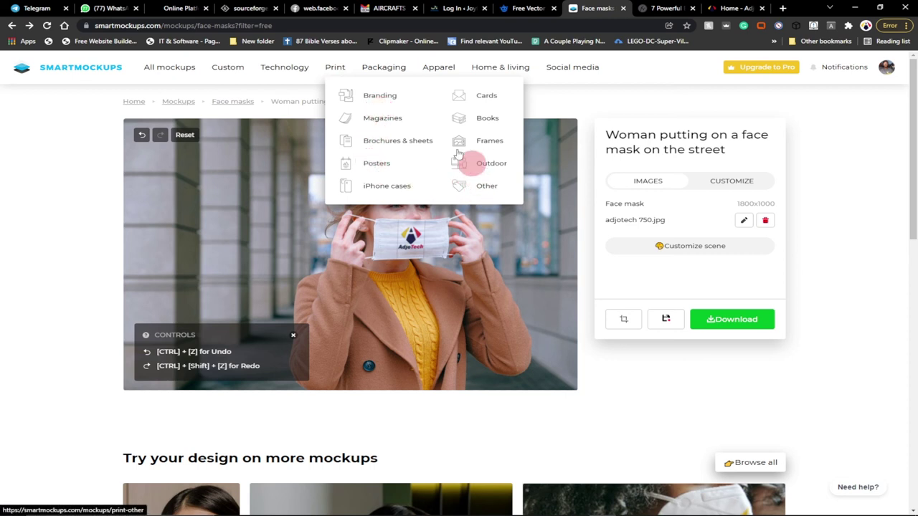
{"action": "mouse_move", "coordinate": [393, 74]}
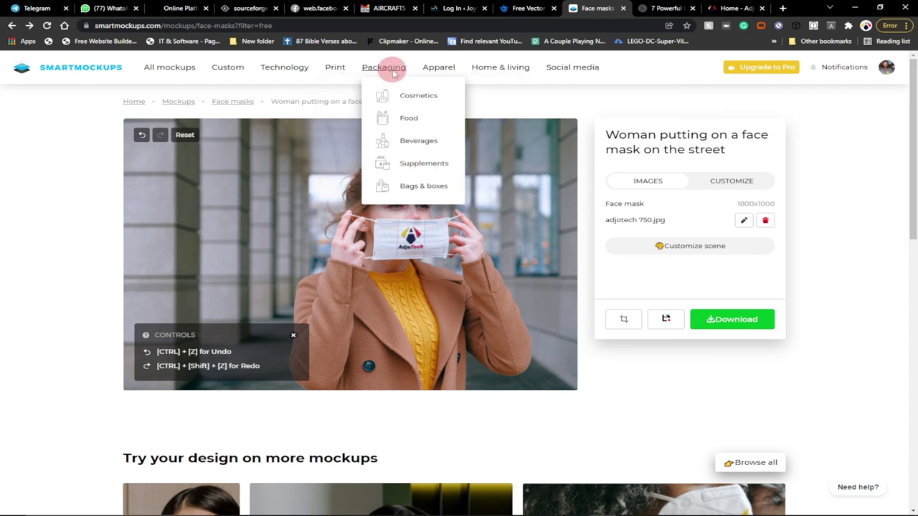
{"action": "left_click", "coordinate": [410, 116]}
{"action": "left_click", "coordinate": [494, 140]}
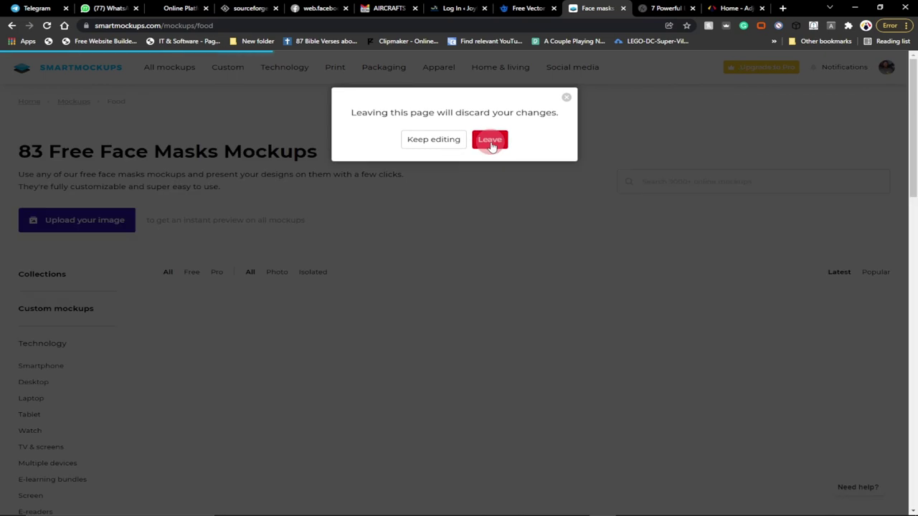
{"action": "left_click", "coordinate": [492, 142]}
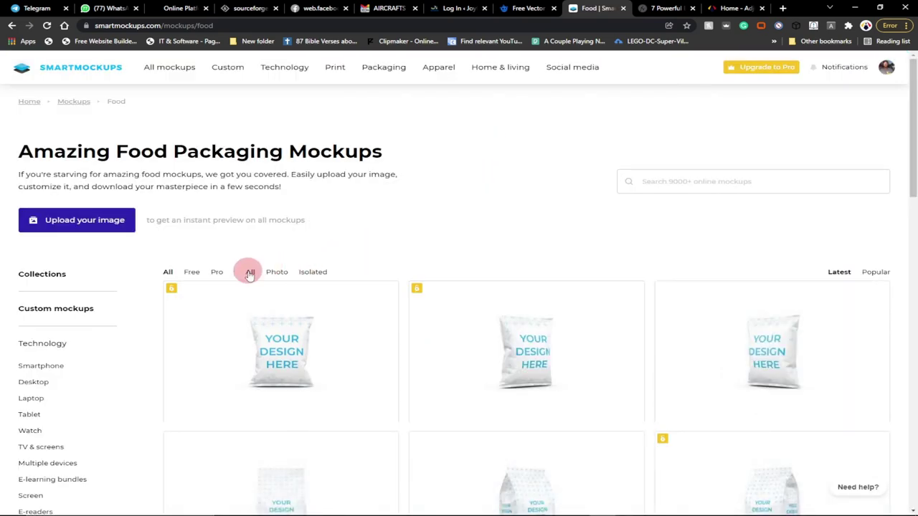
- Filter the food packaging mockups to free ones and open "Coffee bag with matte, glossy and metallic finish"
{"action": "left_click", "coordinate": [192, 274]}
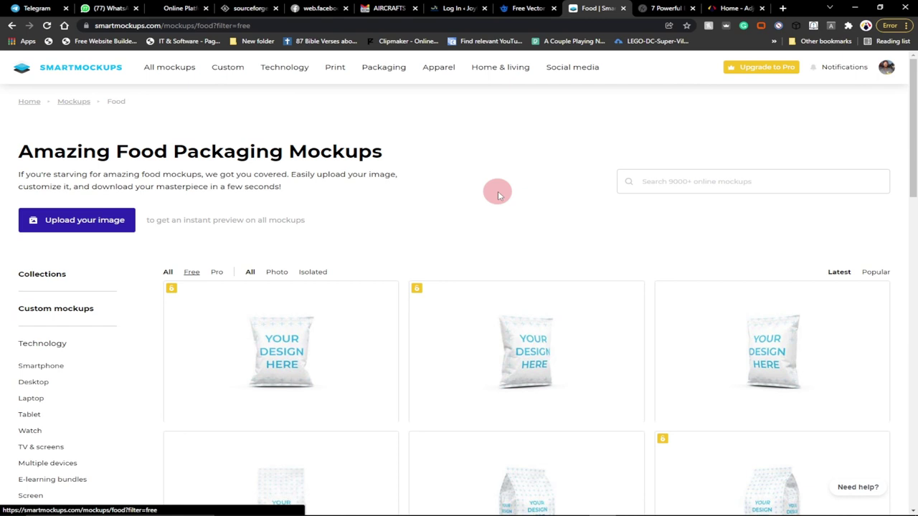
{"action": "scroll", "coordinate": [497, 194], "scroll_direction": "down", "scroll_amount": 1}
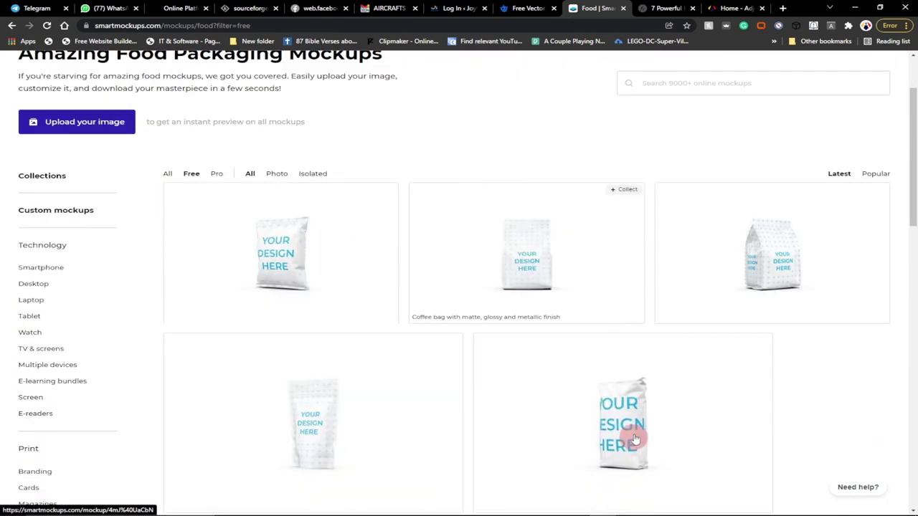
{"action": "left_click", "coordinate": [525, 255]}
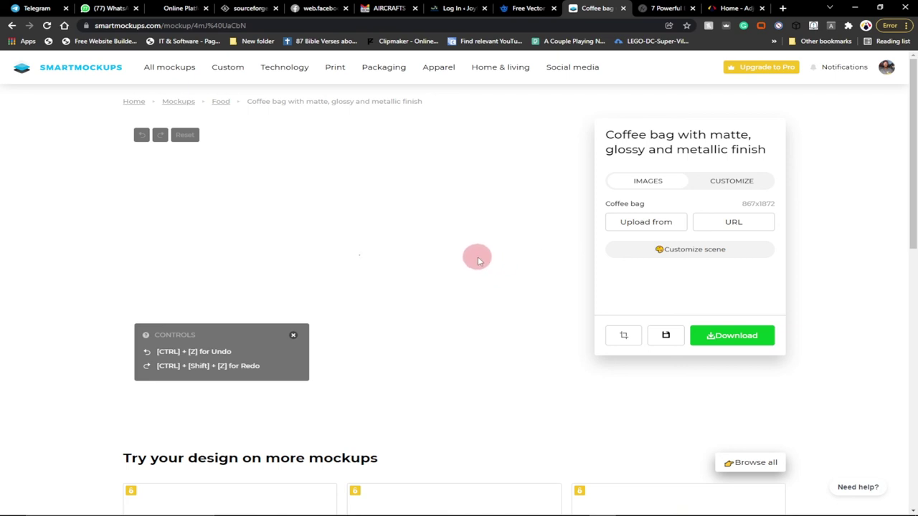
- Upload the "AdjoTech png" image from the Pictures folder as the coffee bag design
{"action": "left_click", "coordinate": [642, 225]}
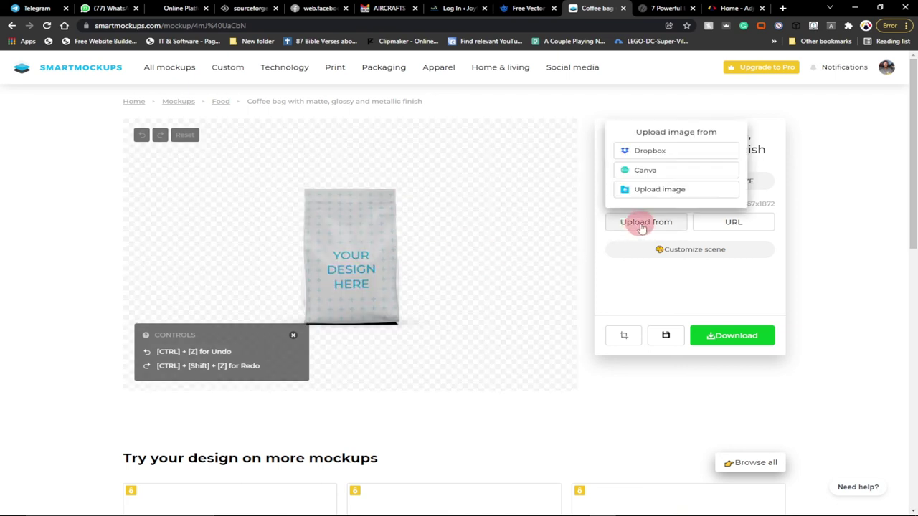
{"action": "left_click", "coordinate": [654, 190]}
{"action": "left_click", "coordinate": [509, 337]}
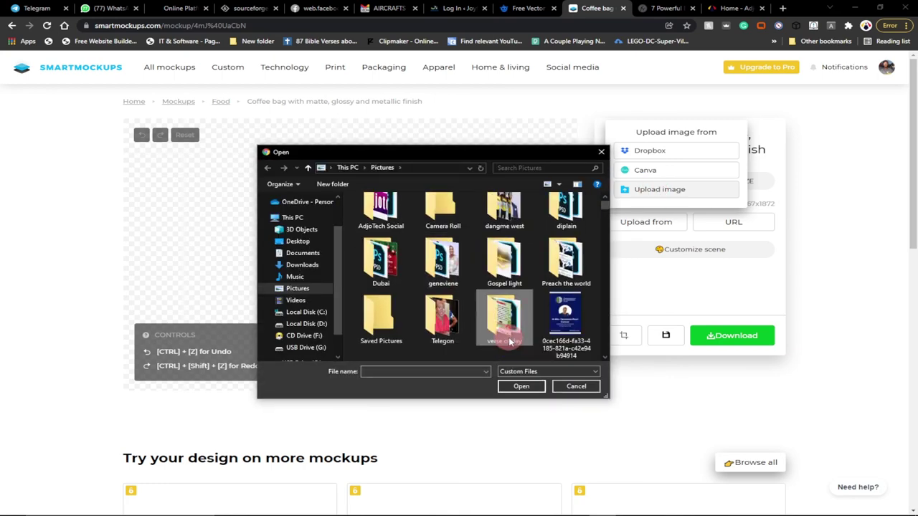
{"action": "scroll", "coordinate": [509, 341], "scroll_direction": "down", "scroll_amount": 5}
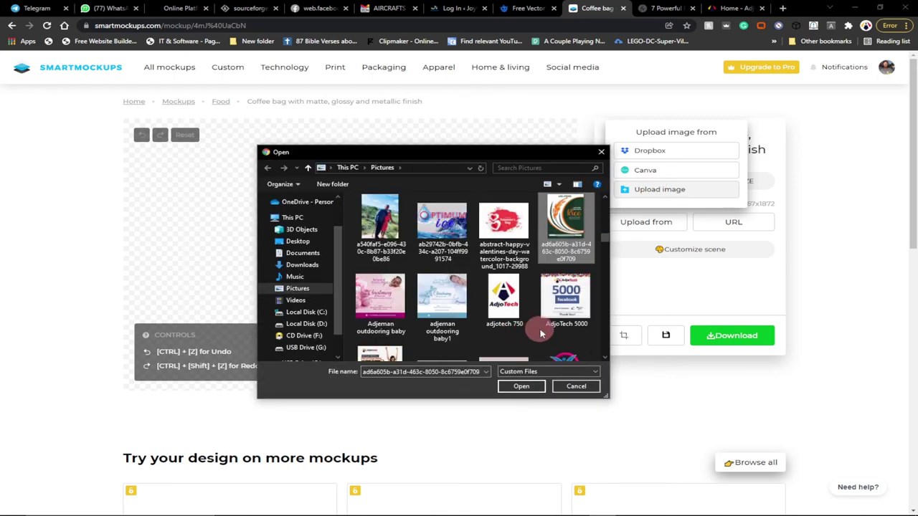
{"action": "scroll", "coordinate": [543, 331], "scroll_direction": "down", "scroll_amount": 5}
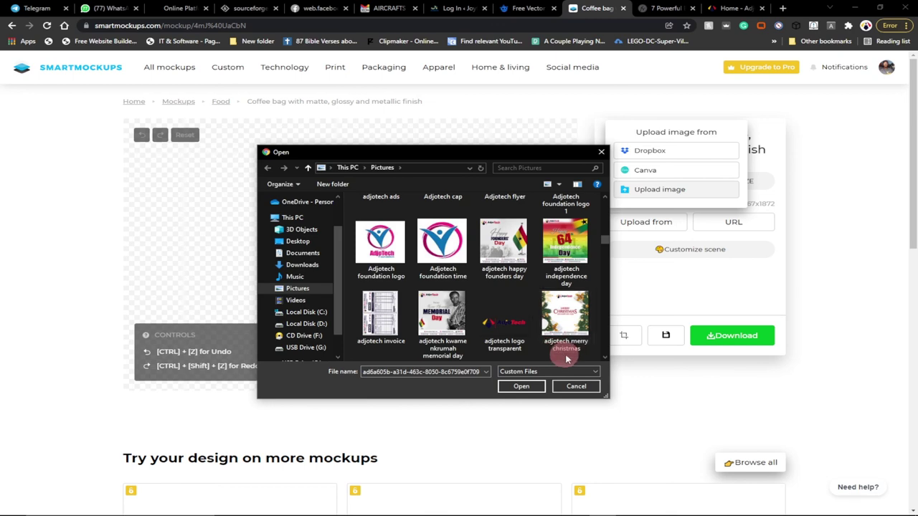
{"action": "scroll", "coordinate": [558, 351], "scroll_direction": "down", "scroll_amount": 5}
{"action": "double_click", "coordinate": [374, 252]}
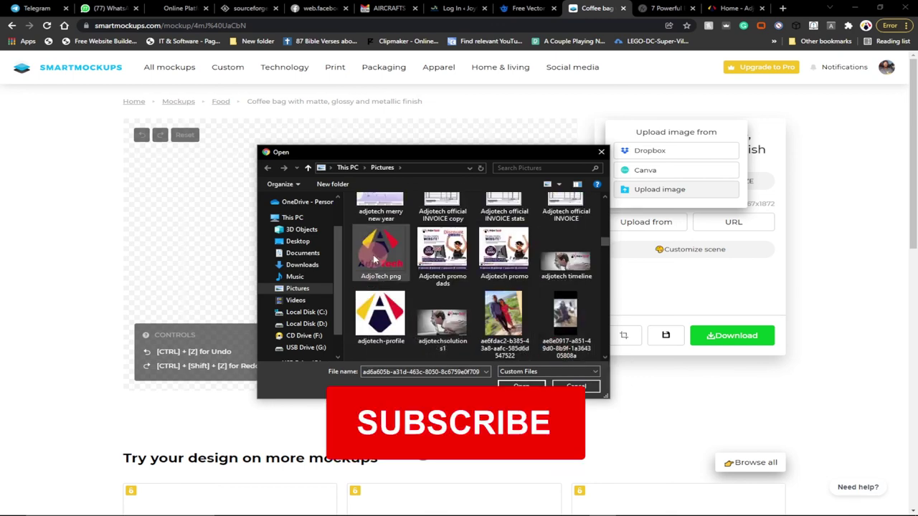